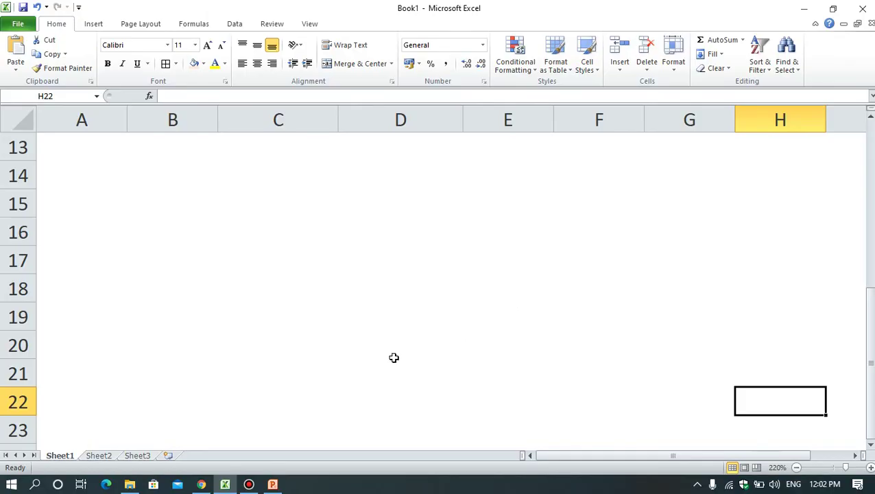
# Highlight the whole Age Calculator table area, then deselect it.
pyautogui.scroll(4, 393, 357)
pyautogui.moveTo(190, 147); pyautogui.dragTo(513, 410)
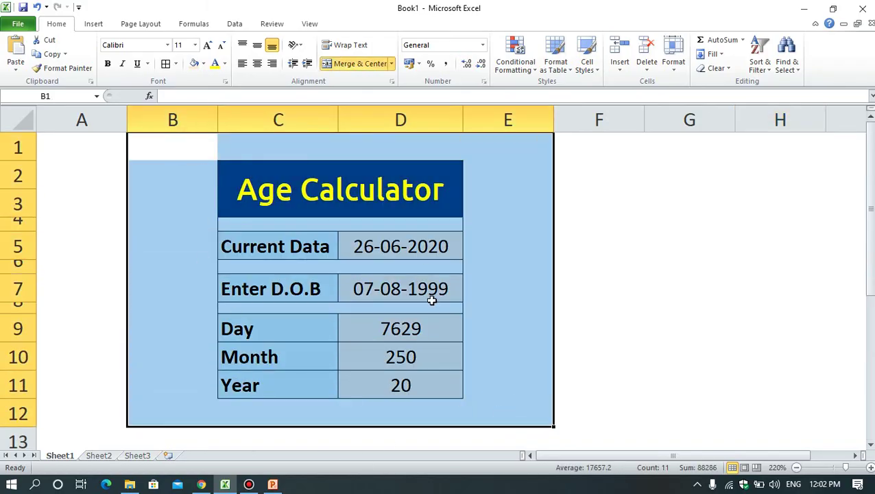
pyautogui.click(652, 312)
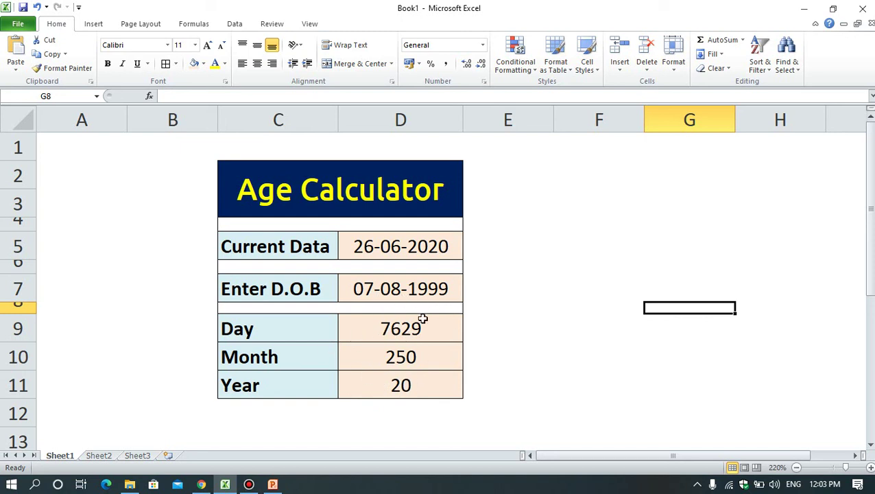
# Change the D.O.B in D7 to 07-08-1998 so the age reads 7994 days, 262 months, 21 years.
pyautogui.doubleClick(399, 291)
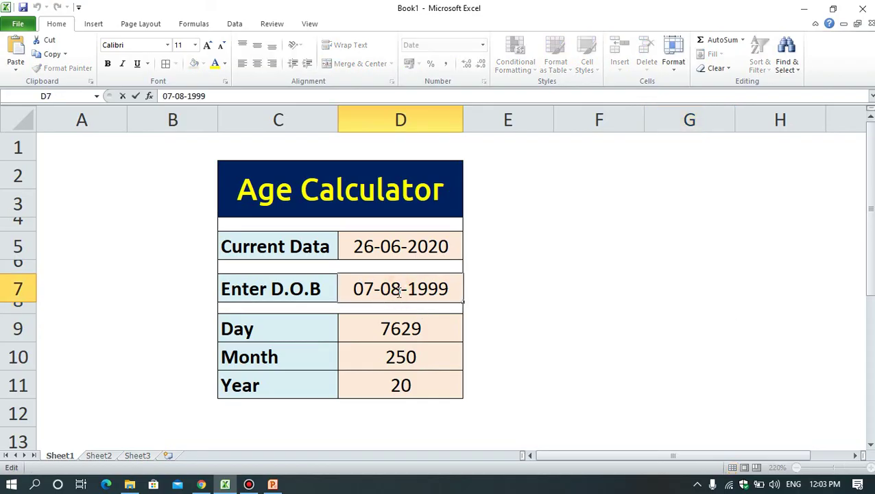
pyautogui.click(446, 290)
pyautogui.press('BackSpace')
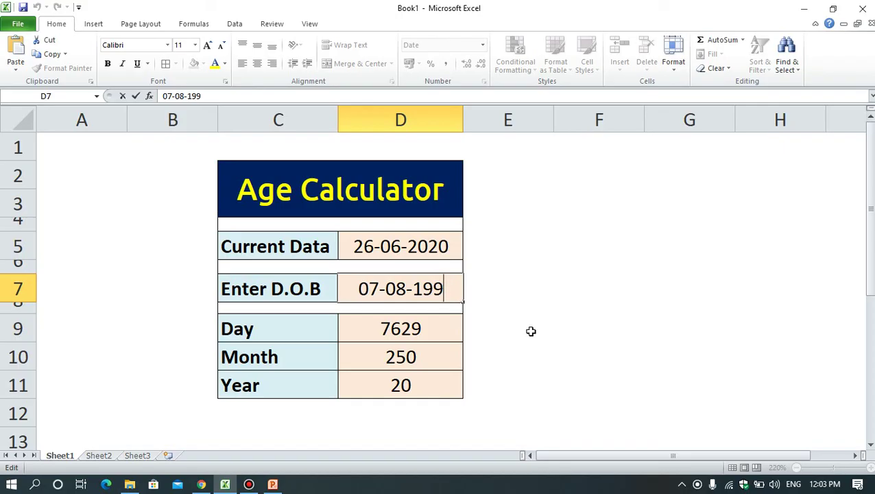
pyautogui.write('8')
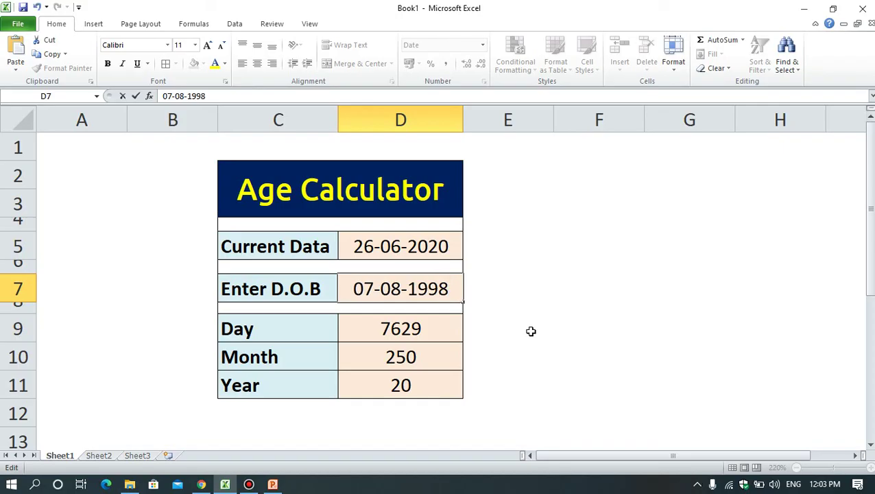
pyautogui.press('Return')
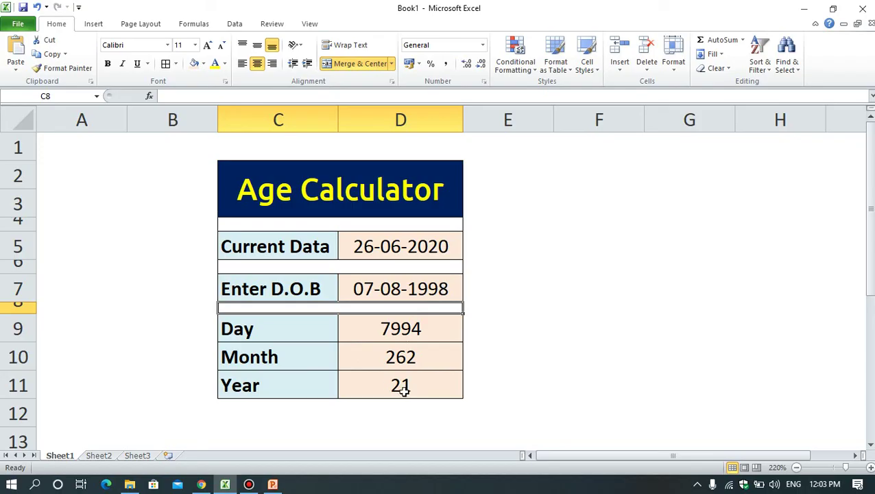
# Click empty cells beside the table, then bring the STP Computer Education site forward in Chrome.
pyautogui.click(471, 367)
pyautogui.click(476, 390)
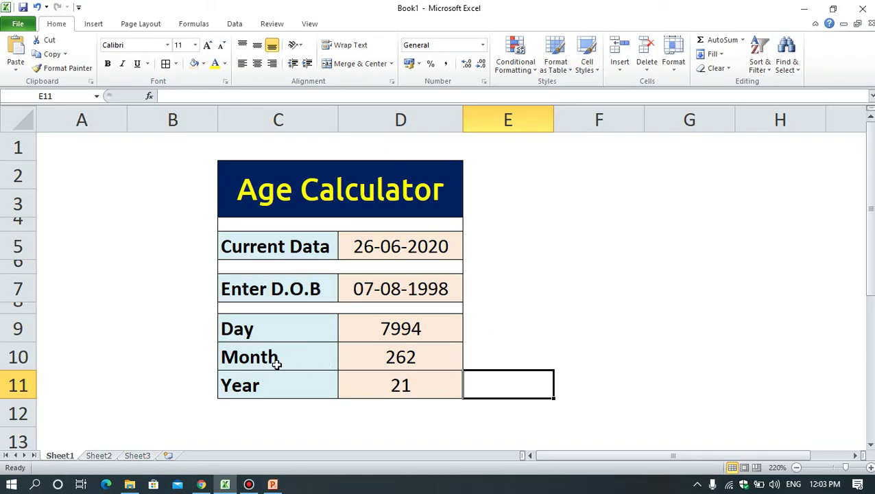
pyautogui.click(496, 352)
pyautogui.click(509, 309)
pyautogui.click(513, 263)
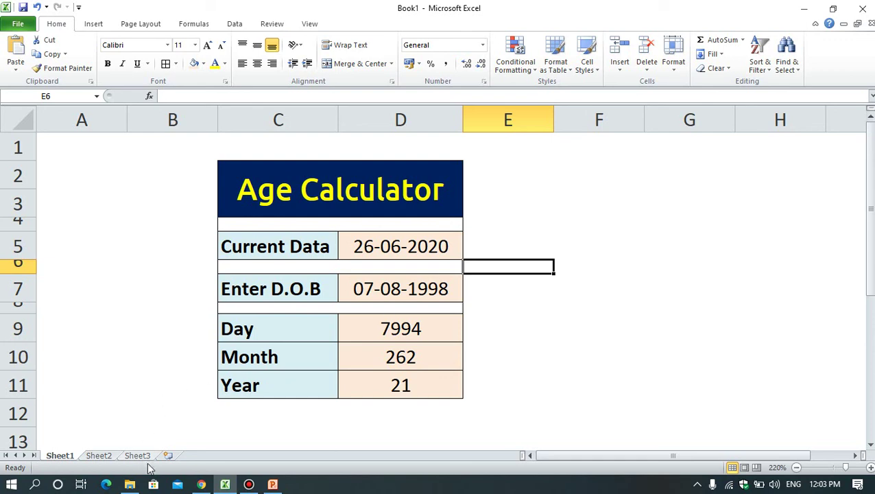
pyautogui.click(201, 486)
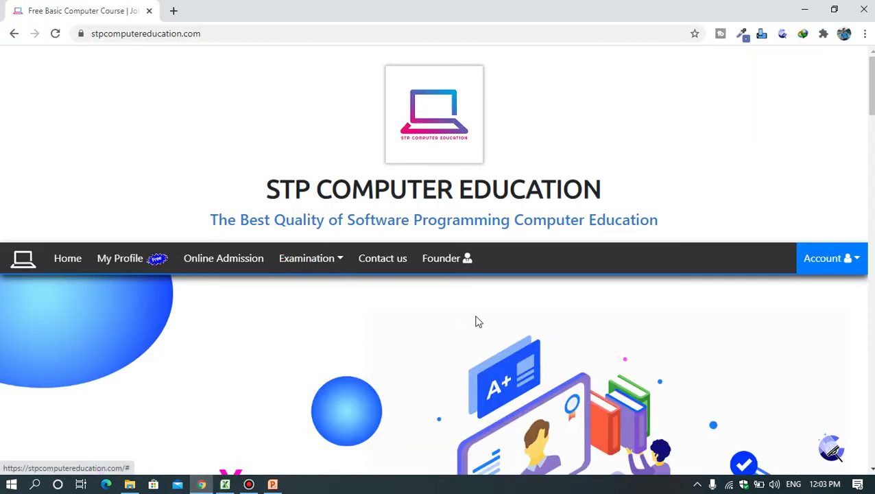
# Scroll down the homepage and briefly highlight the DIPLOMA IN WEB DEVELOPMENT heading.
pyautogui.scroll(-5, 366, 366)
pyautogui.scroll(-5, 365, 367)
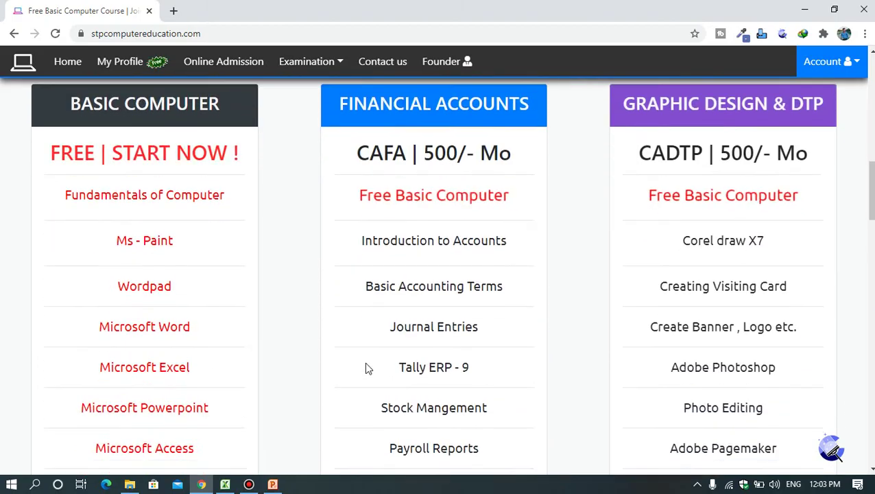
pyautogui.scroll(2, 365, 367)
pyautogui.scroll(-1, 418, 285)
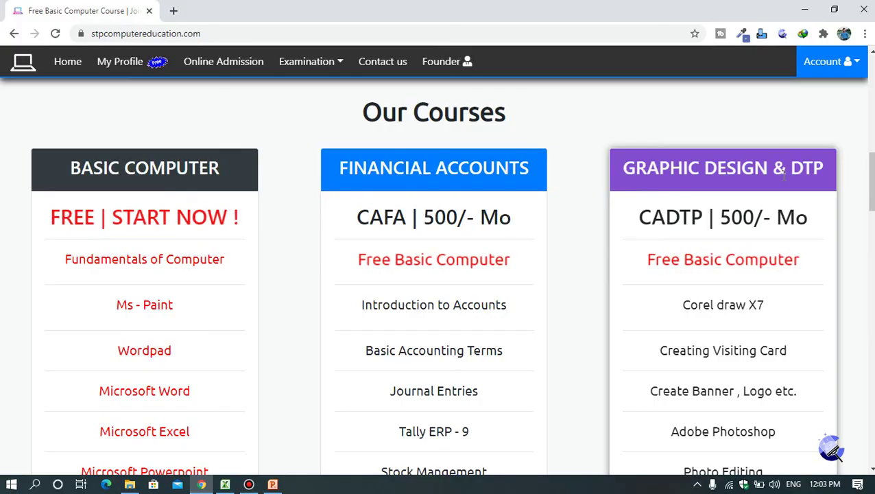
pyautogui.scroll(-8, 566, 296)
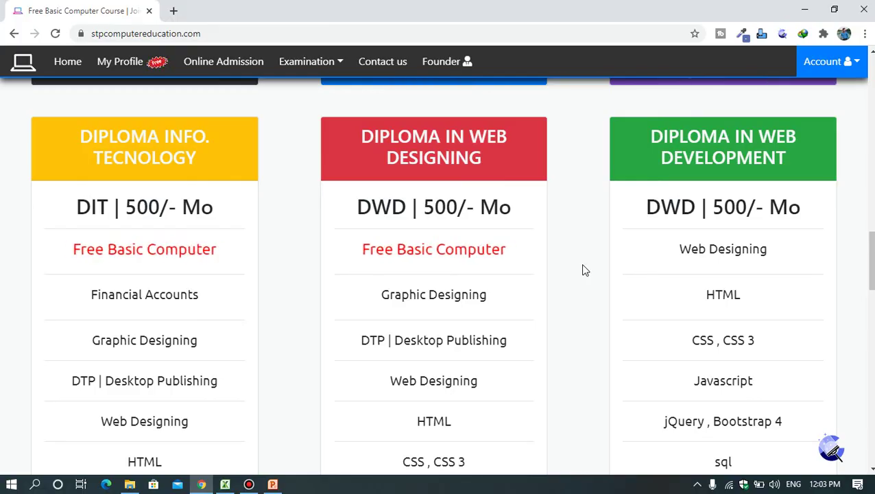
pyautogui.moveTo(649, 136); pyautogui.dragTo(789, 170)
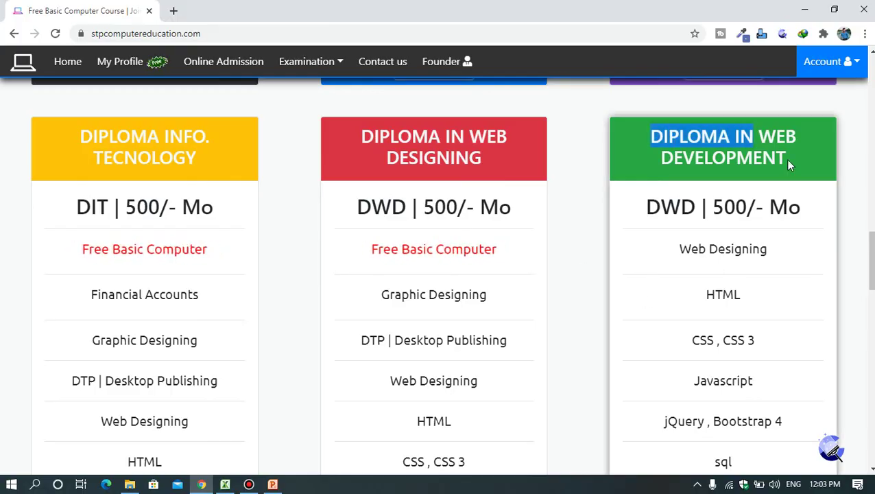
pyautogui.click(727, 145)
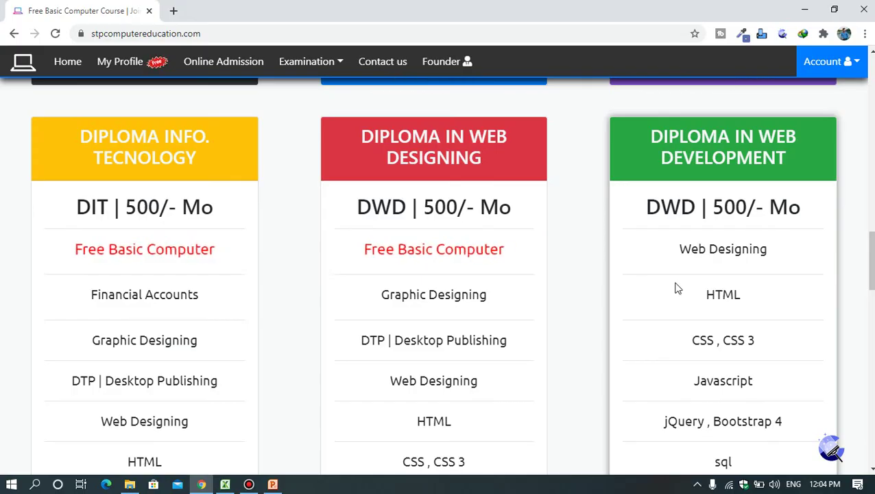
# Scroll through the course and diploma cards back up to Basic Computer, Financial Accounts and Graphic Design & DTP.
pyautogui.scroll(-3, 679, 288)
pyautogui.scroll(1, 693, 206)
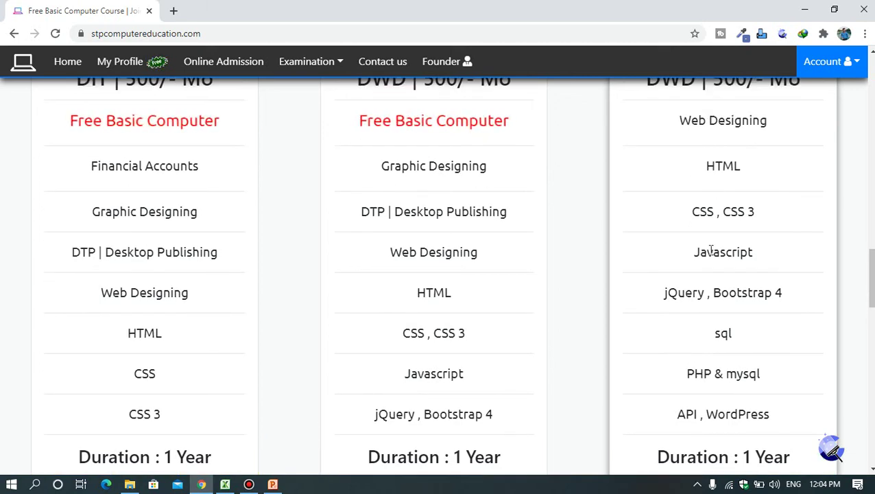
pyautogui.scroll(-2, 719, 329)
pyautogui.scroll(1, 719, 291)
pyautogui.scroll(-1, 789, 348)
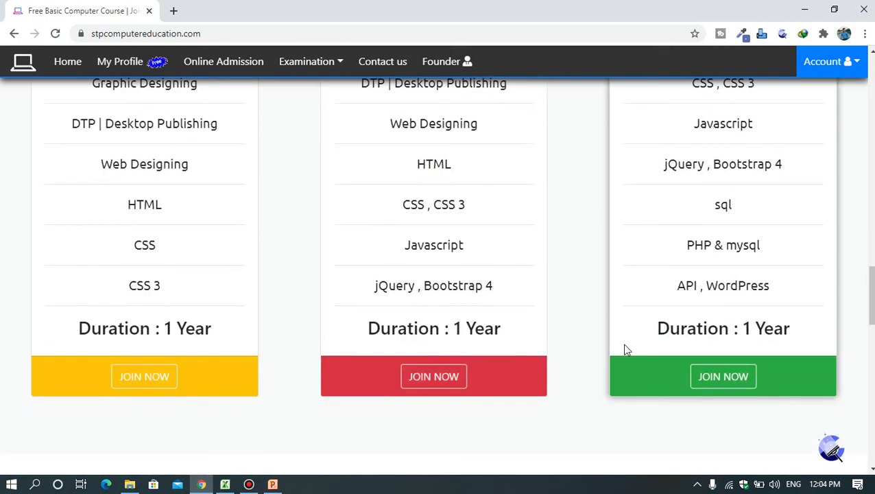
pyautogui.scroll(3, 686, 401)
pyautogui.scroll(2, 694, 406)
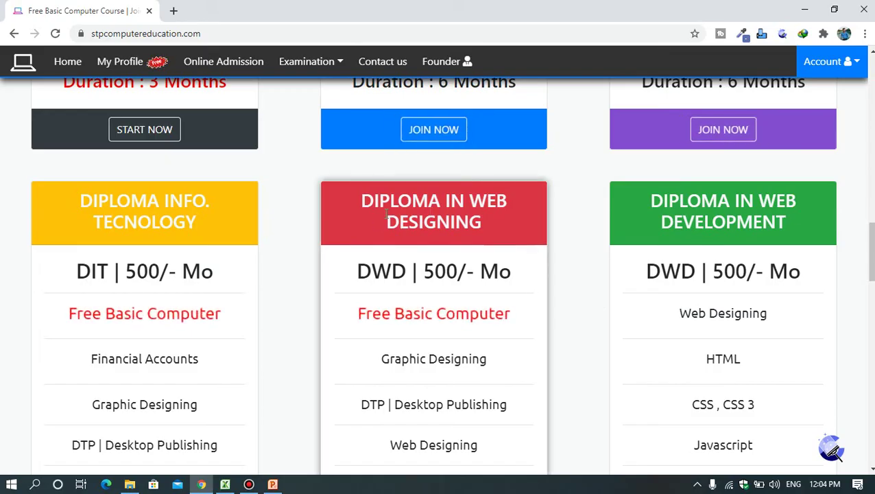
pyautogui.scroll(-5, 458, 288)
pyautogui.scroll(5, 464, 302)
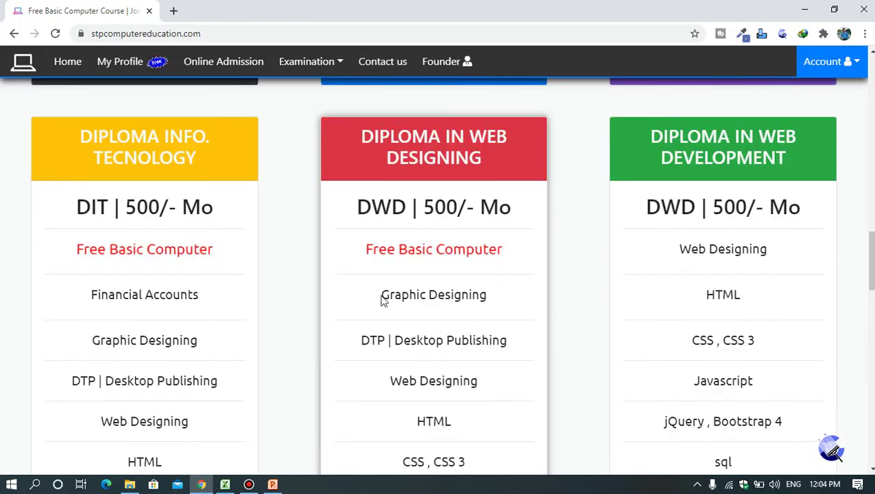
pyautogui.scroll(3, 679, 252)
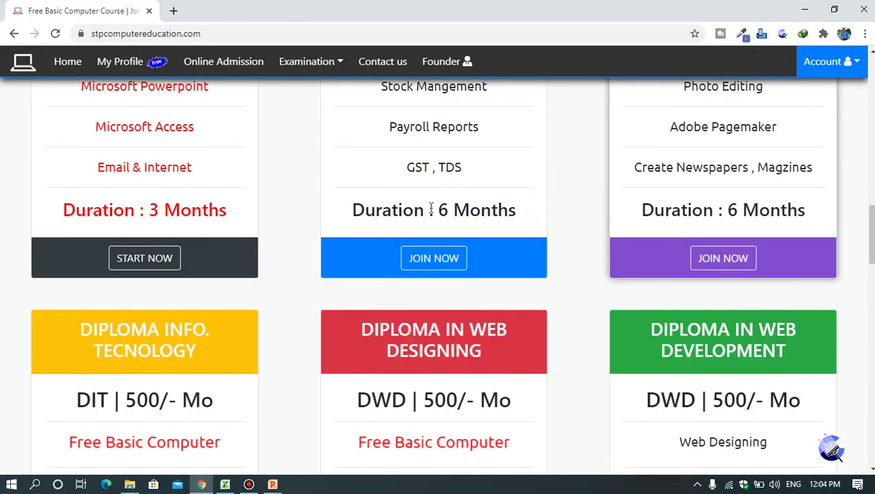
pyautogui.scroll(-2, 396, 220)
pyautogui.scroll(-3, 493, 247)
pyautogui.scroll(1, 492, 246)
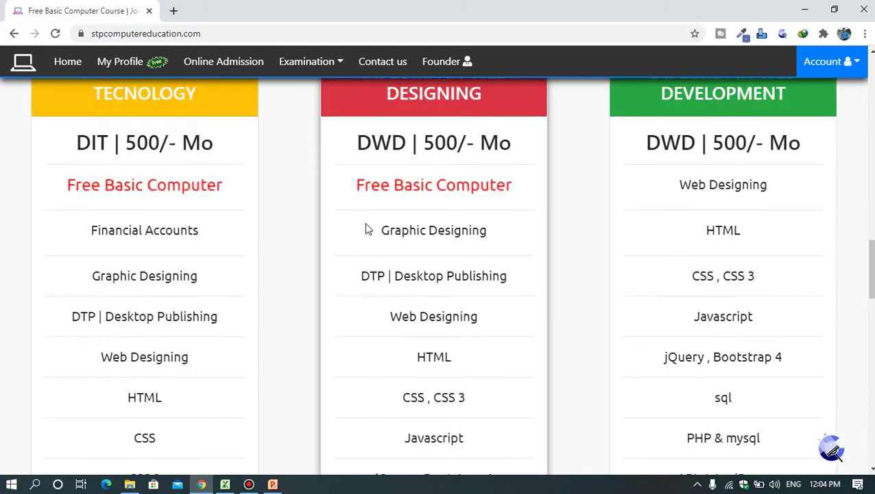
pyautogui.scroll(-1, 490, 224)
pyautogui.scroll(-2, 486, 240)
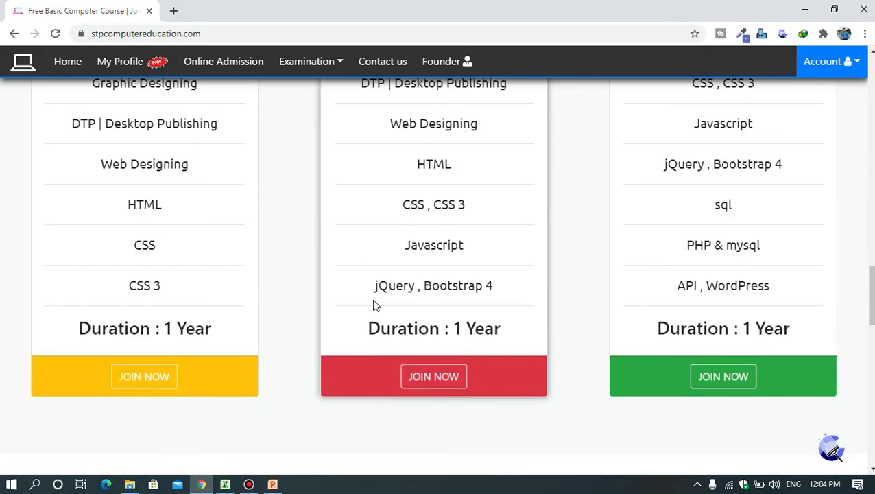
pyautogui.scroll(2, 421, 292)
pyautogui.scroll(4, 422, 302)
pyautogui.scroll(-6, 426, 332)
pyautogui.scroll(4, 437, 355)
pyautogui.scroll(4, 439, 356)
pyautogui.scroll(3, 467, 346)
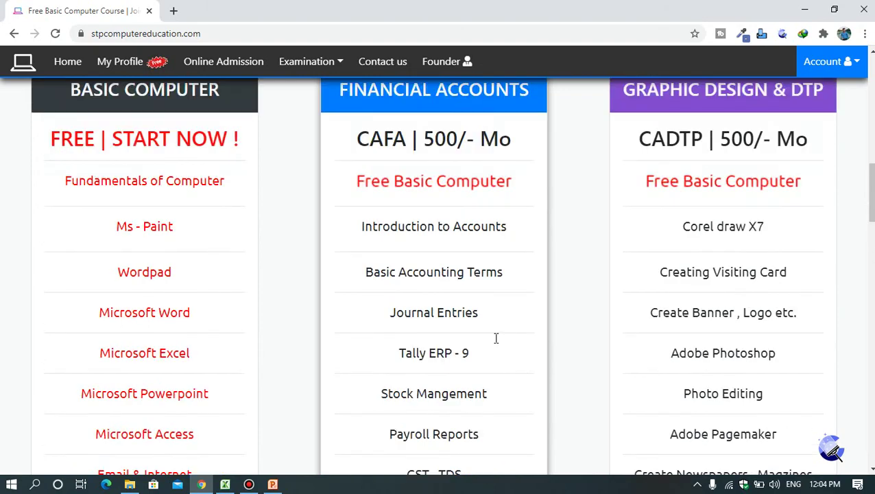
pyautogui.scroll(3, 329, 275)
pyautogui.scroll(-3, 650, 326)
pyautogui.scroll(-4, 664, 336)
pyautogui.scroll(-3, 537, 324)
pyautogui.scroll(-1, 530, 325)
pyautogui.scroll(1, 493, 325)
pyautogui.scroll(4, 226, 74)
pyautogui.scroll(3, 225, 70)
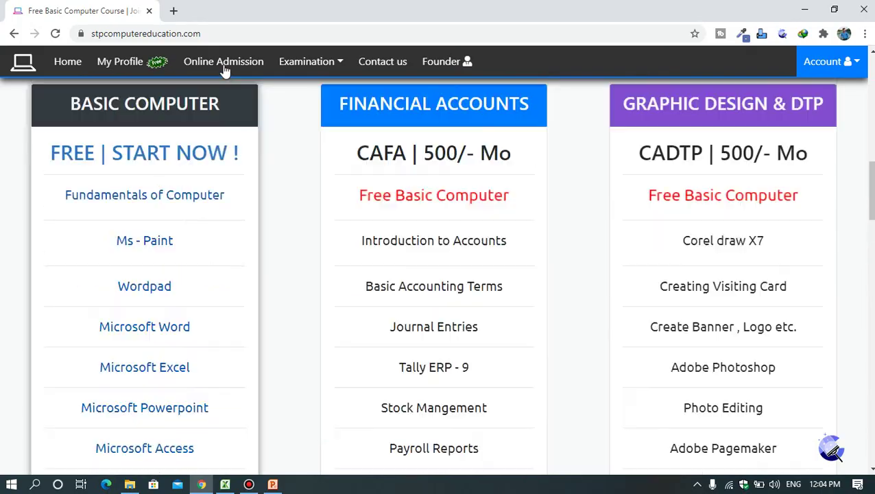
pyautogui.click(225, 67)
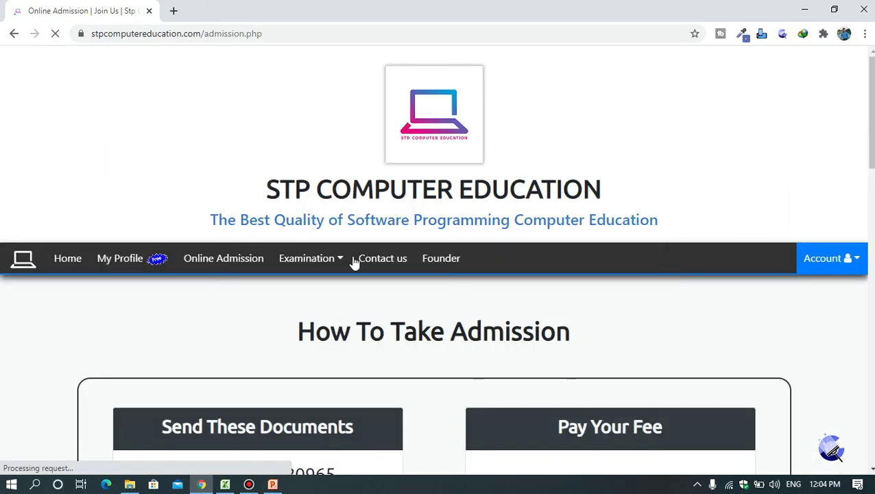
pyautogui.scroll(-3, 354, 262)
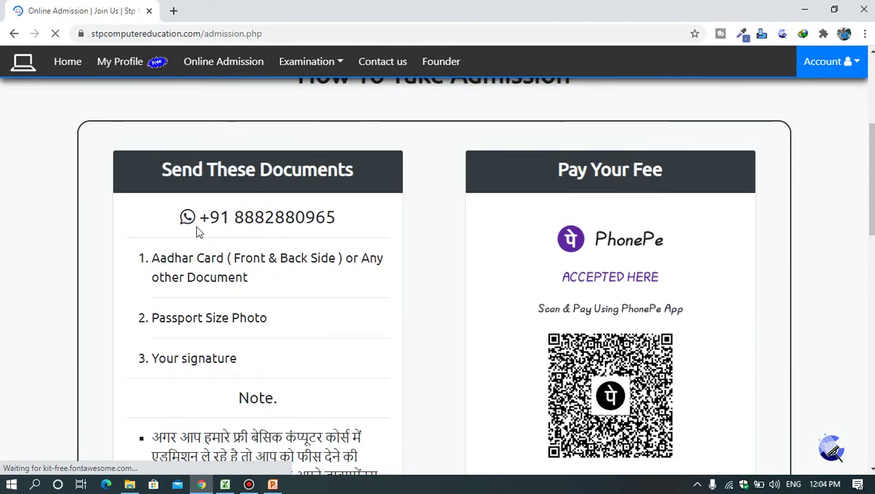
pyautogui.scroll(-1, 264, 260)
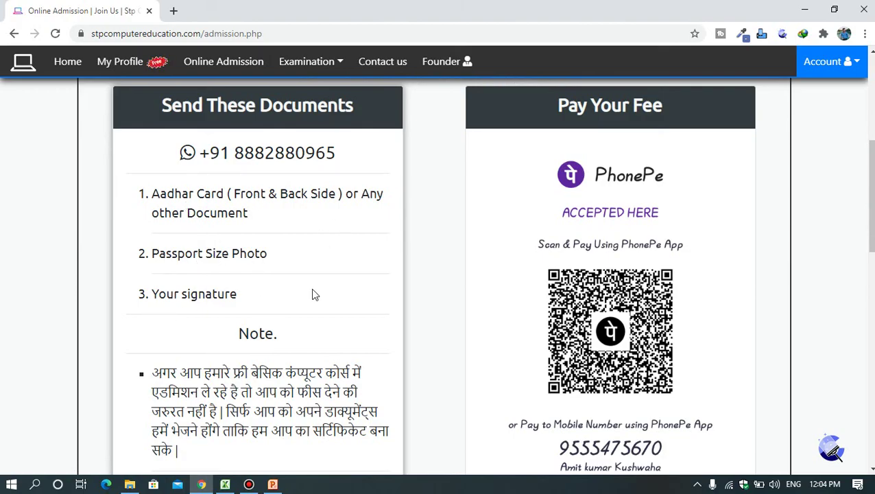
pyautogui.scroll(1, 231, 232)
pyautogui.moveTo(239, 217); pyautogui.dragTo(332, 217)
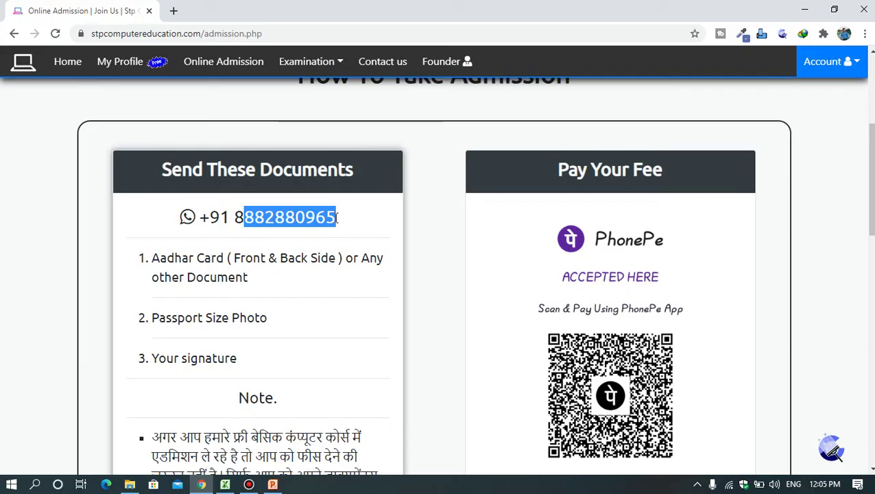
pyautogui.click(405, 311)
pyautogui.scroll(-1, 284, 288)
pyautogui.scroll(-2, 284, 288)
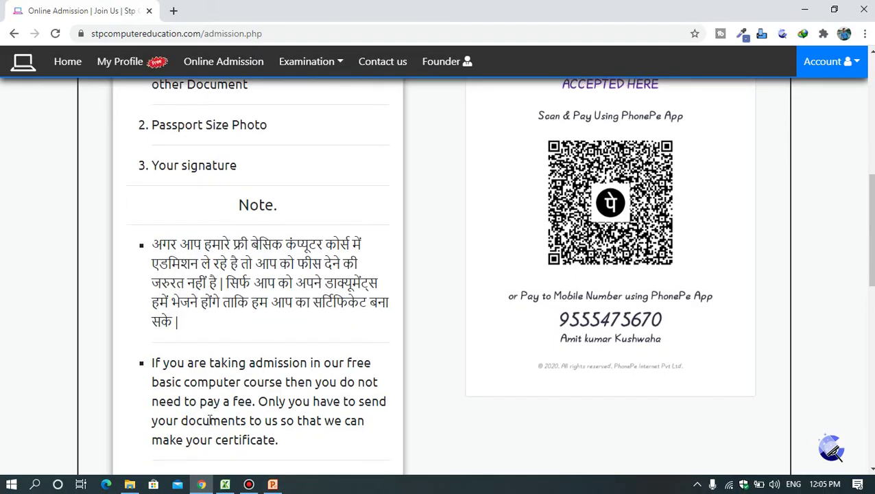
pyautogui.scroll(-3, 229, 381)
pyautogui.scroll(-2, 241, 393)
pyautogui.scroll(3, 273, 407)
pyautogui.scroll(4, 341, 433)
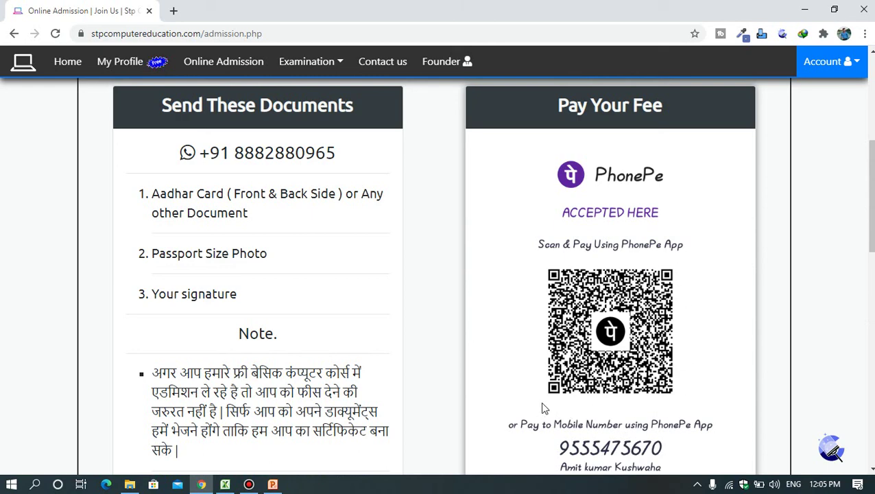
pyautogui.scroll(-5, 542, 408)
pyautogui.scroll(-3, 250, 357)
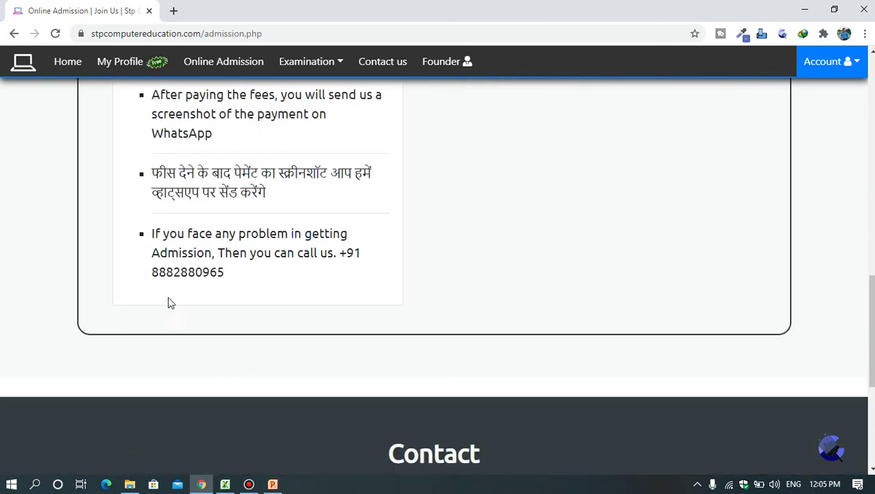
pyautogui.moveTo(151, 273); pyautogui.dragTo(239, 279)
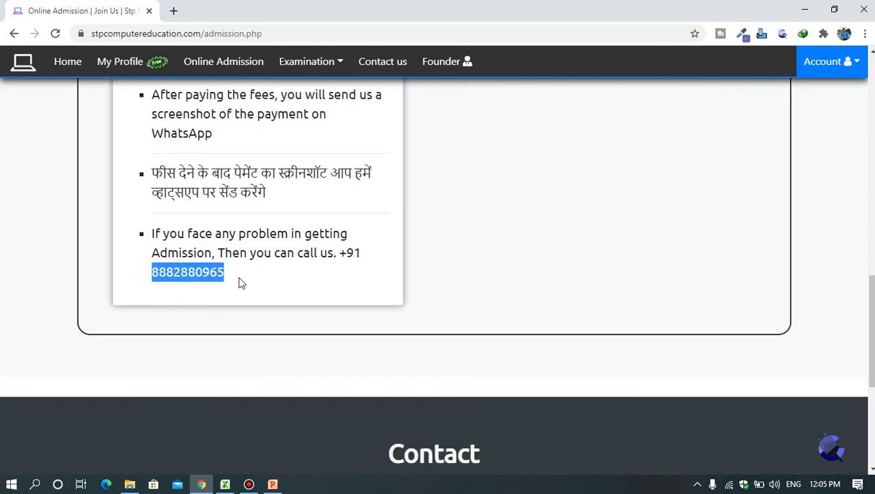
pyautogui.click(209, 274)
pyautogui.scroll(4, 305, 284)
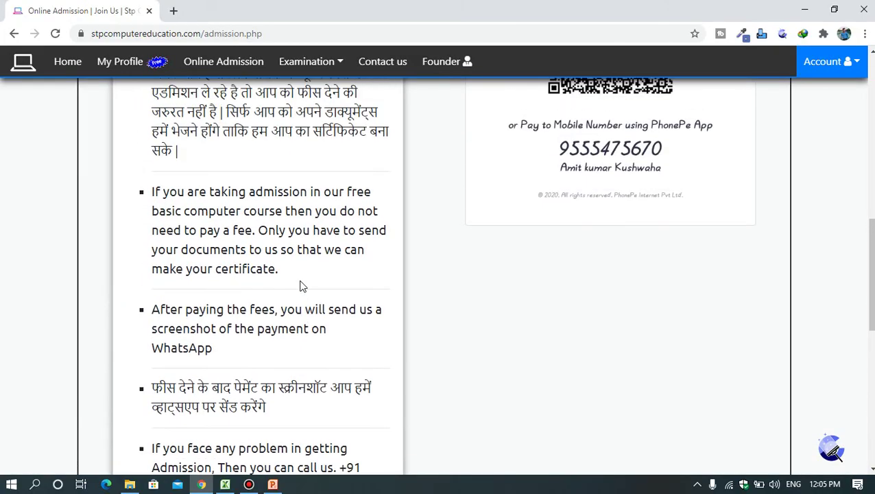
pyautogui.scroll(5, 305, 347)
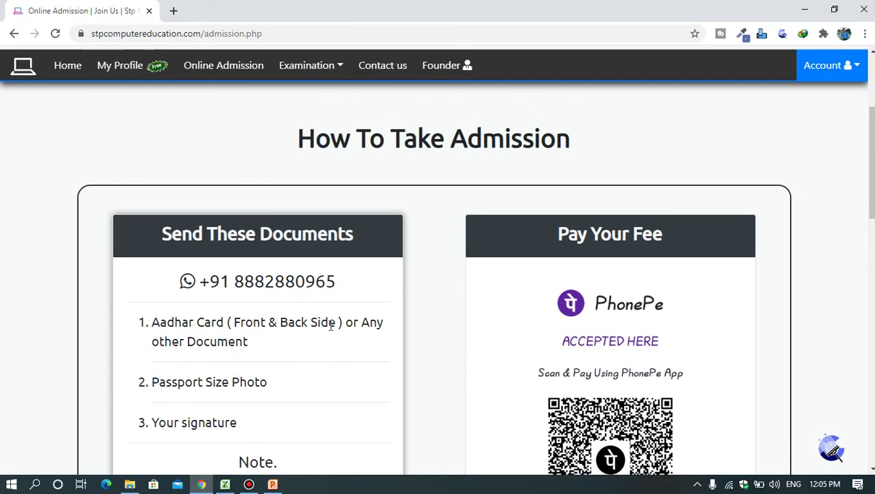
pyautogui.scroll(-3, 330, 371)
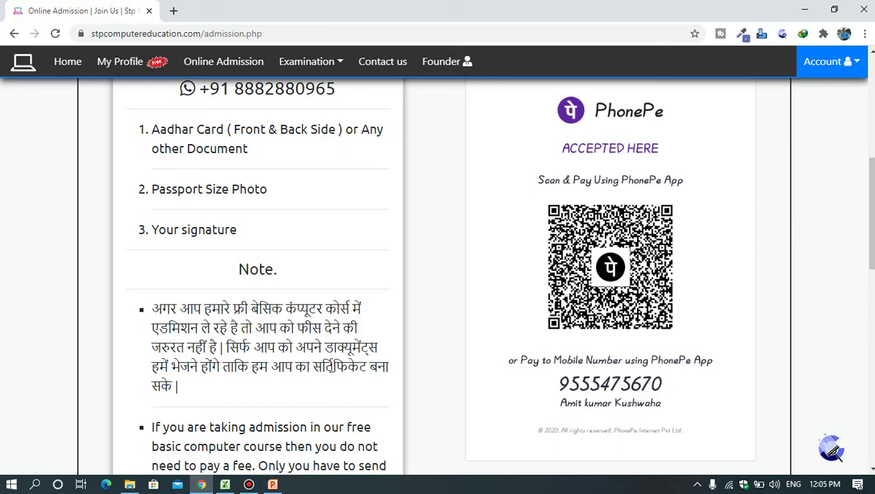
pyautogui.scroll(4, 330, 368)
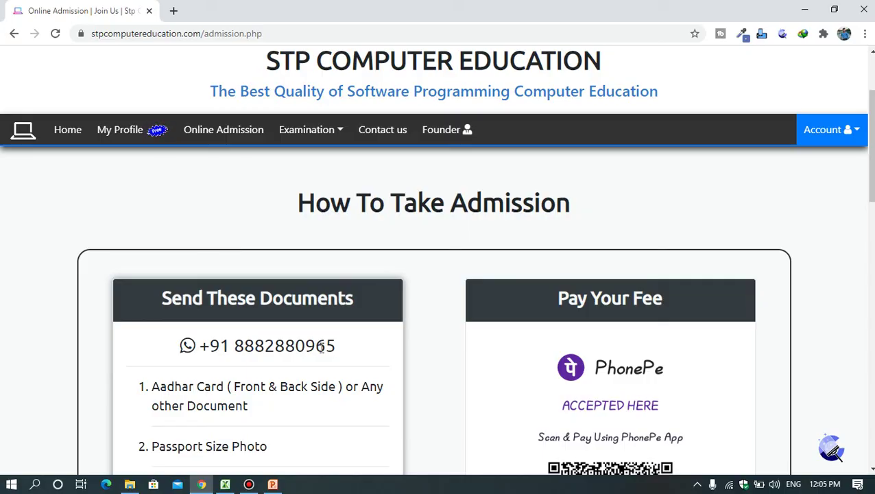
pyautogui.scroll(-6, 322, 347)
pyautogui.scroll(5, 381, 389)
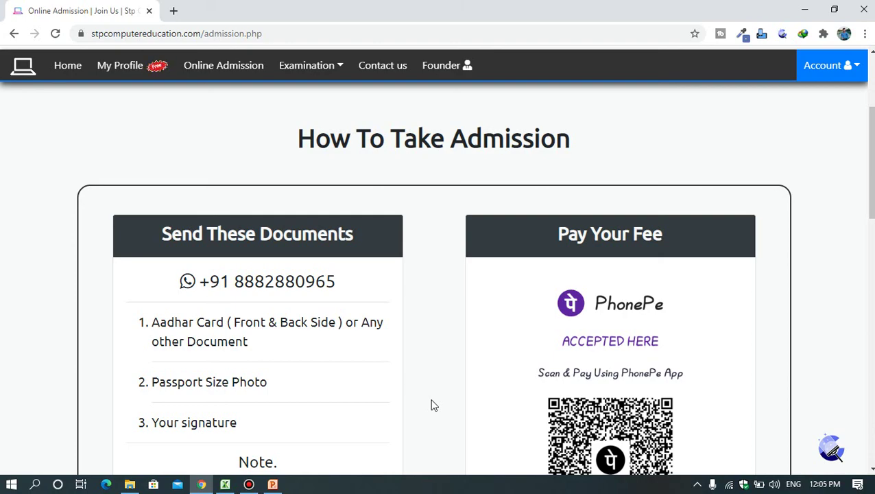
pyautogui.scroll(-1, 392, 371)
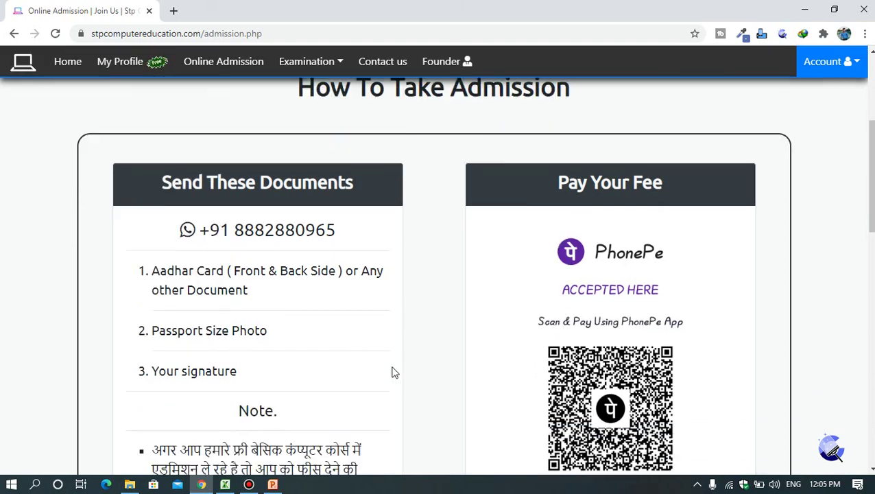
pyautogui.scroll(4, 327, 405)
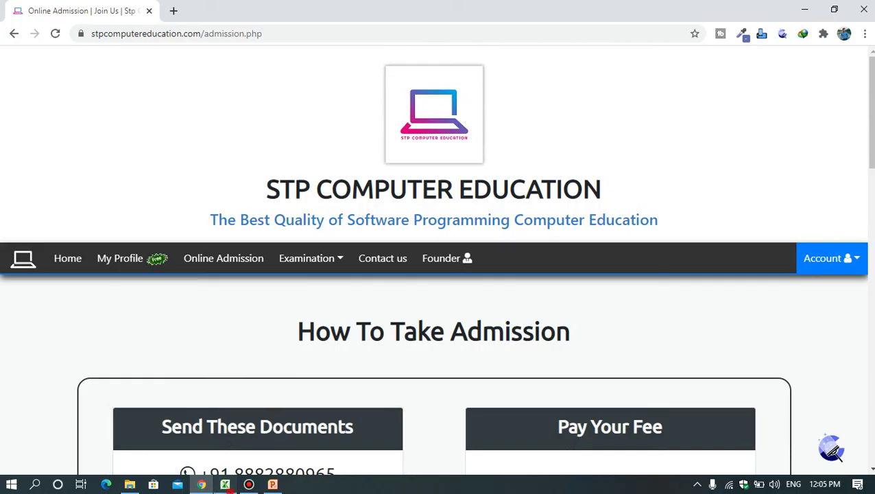
# Return to the Excel workbook, open the blank Sheet2 and zoom in.
pyautogui.click(225, 484)
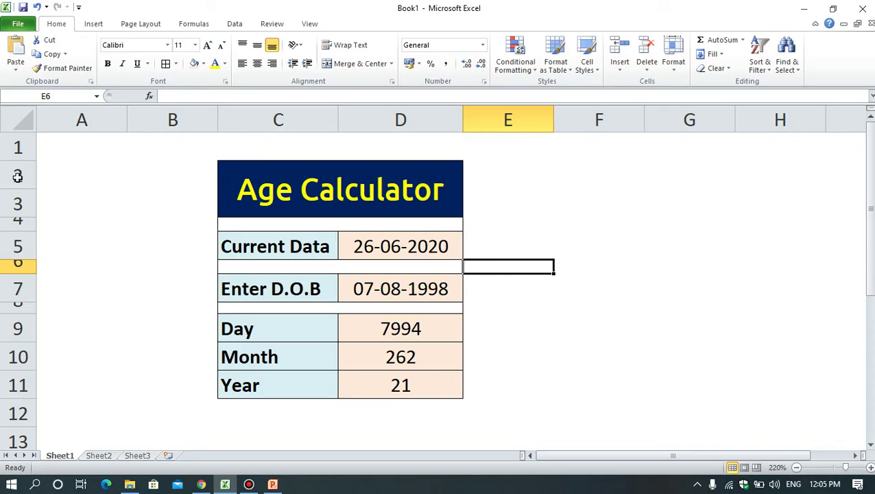
pyautogui.click(99, 455)
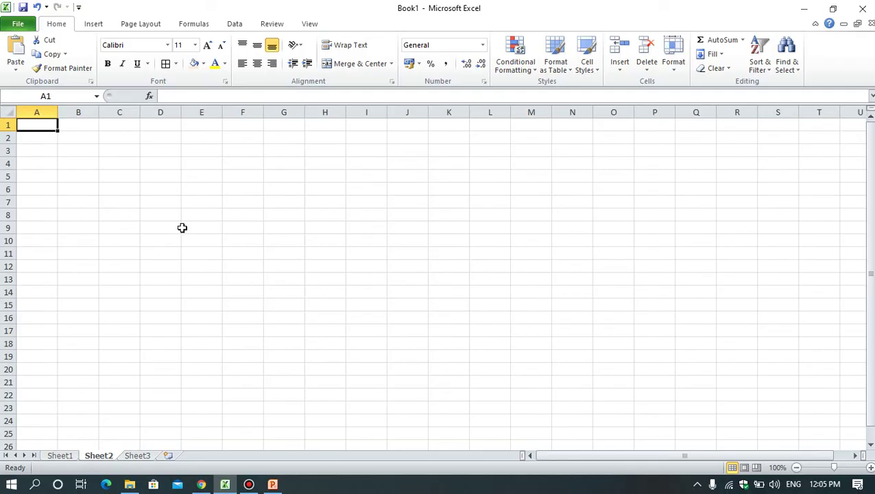
pyautogui.scroll(4, 178, 254)
pyautogui.scroll(2, 178, 254)
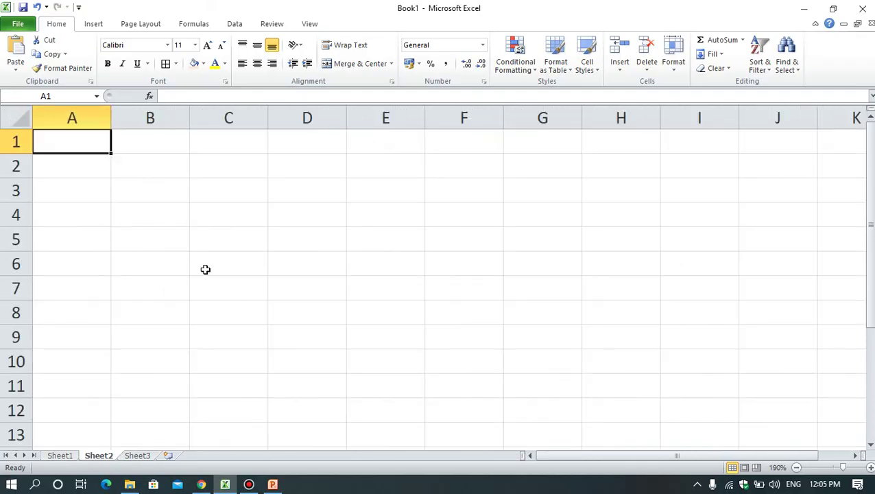
pyautogui.scroll(1, 207, 269)
pyautogui.scroll(2, 207, 269)
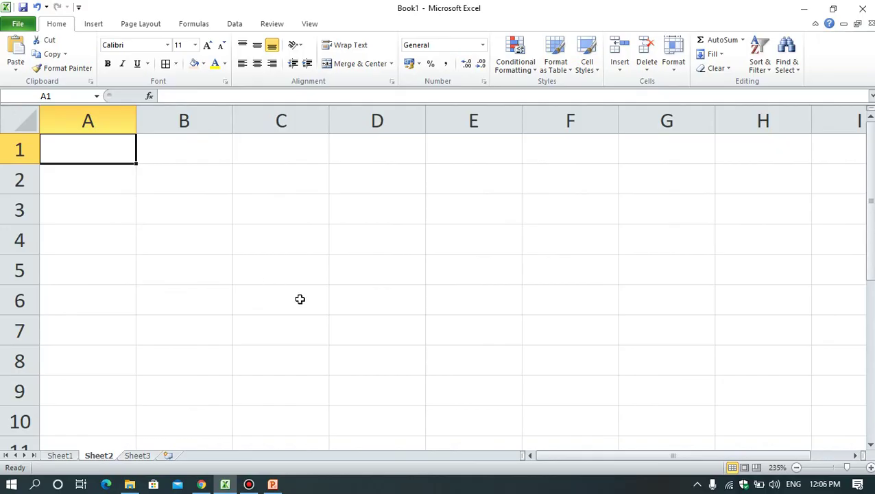
pyautogui.scroll(-2, 299, 304)
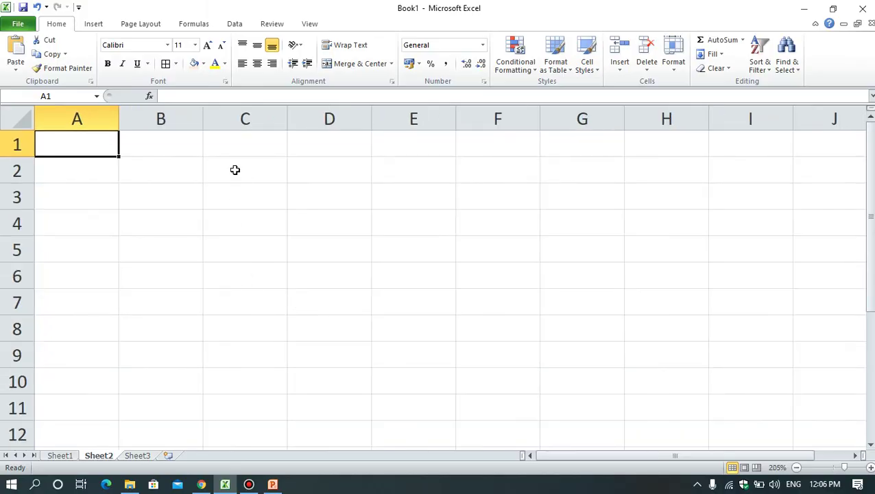
# Widen columns C and D and merge C2:D3 into one centred cell.
pyautogui.moveTo(222, 173); pyautogui.dragTo(324, 195)
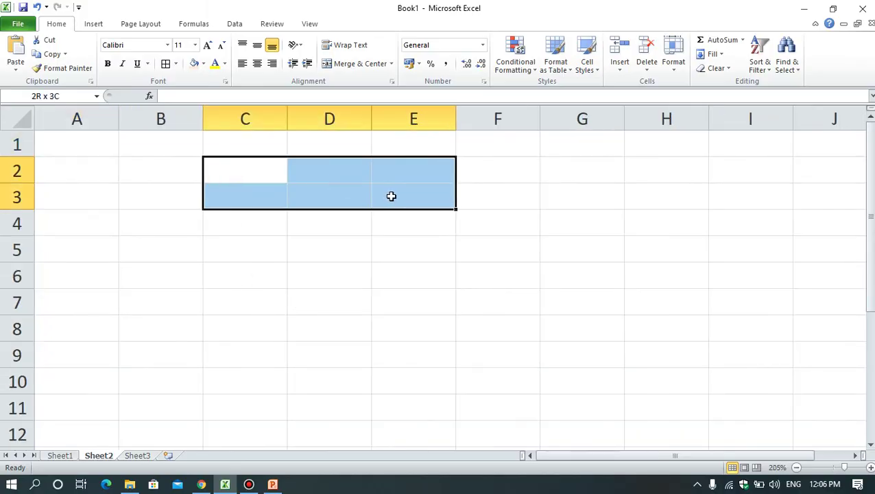
pyautogui.moveTo(371, 114); pyautogui.dragTo(414, 114)
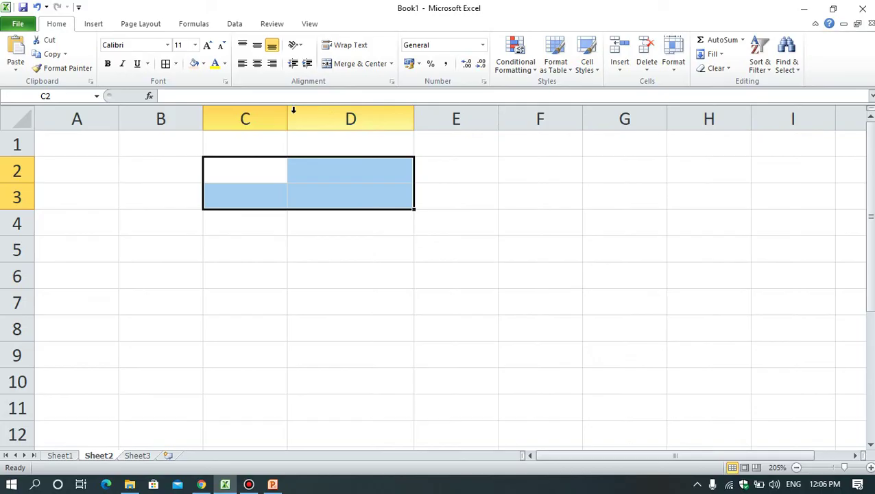
pyautogui.moveTo(288, 113); pyautogui.dragTo(305, 114)
pyautogui.click(345, 284)
pyautogui.moveTo(260, 170); pyautogui.dragTo(353, 199)
pyautogui.click(357, 63)
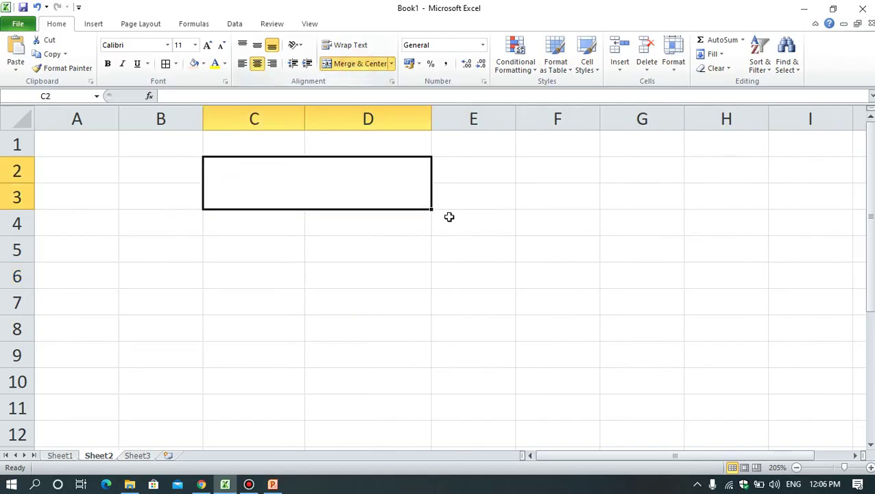
# Enter the 'Age Calculator' title, middle-align it and enlarge its font to 16.
pyautogui.write('Age Calculator')
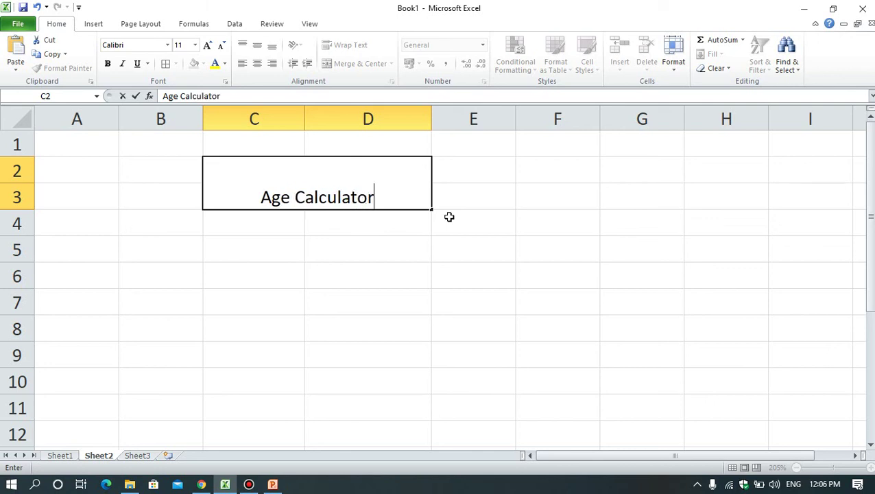
pyautogui.press('Return')
pyautogui.click(339, 188)
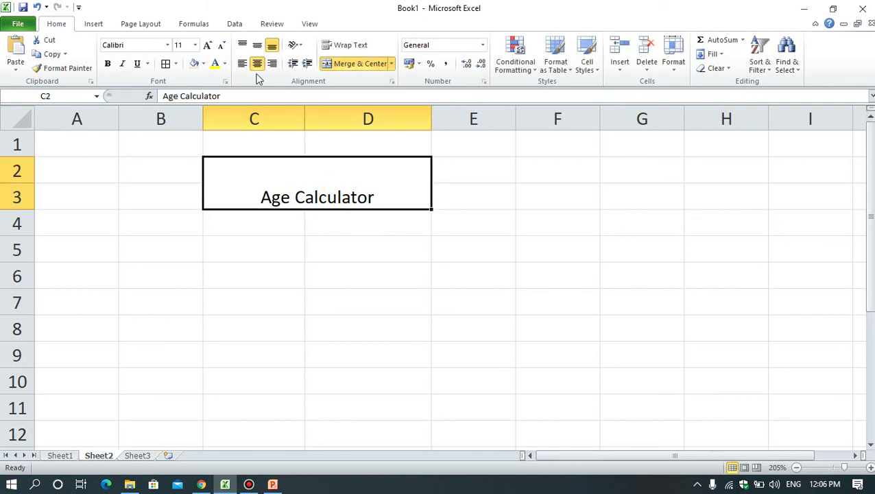
pyautogui.click(258, 45)
pyautogui.click(207, 46)
pyautogui.click(208, 46)
pyautogui.click(207, 46)
# Browse the font list and apply Spantaran to the Age Calculator title.
pyautogui.click(167, 45)
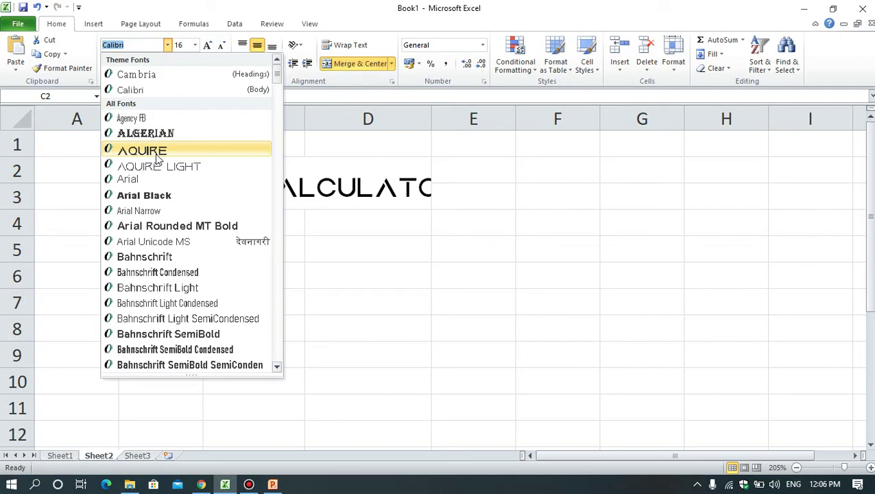
pyautogui.scroll(-6, 174, 212)
pyautogui.scroll(-7, 175, 236)
pyautogui.scroll(-4, 177, 240)
pyautogui.scroll(-2, 179, 240)
pyautogui.scroll(1, 180, 240)
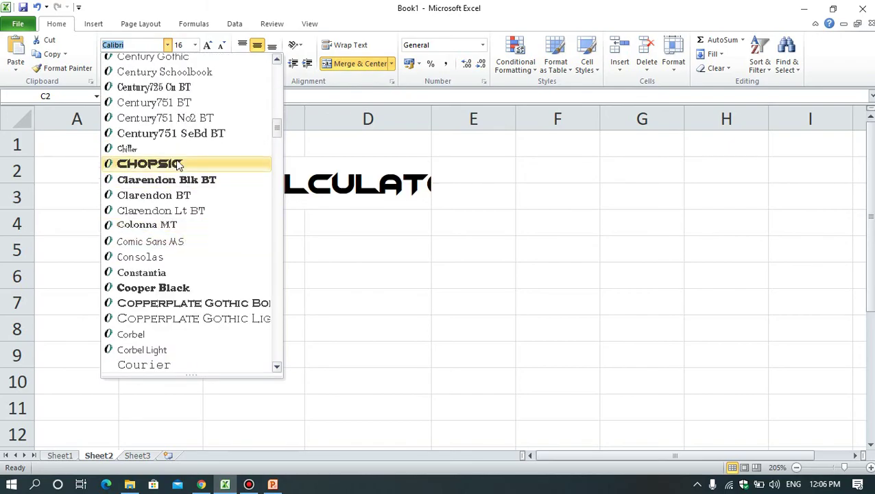
pyautogui.scroll(-10, 188, 291)
pyautogui.scroll(-2, 190, 290)
pyautogui.scroll(-6, 192, 288)
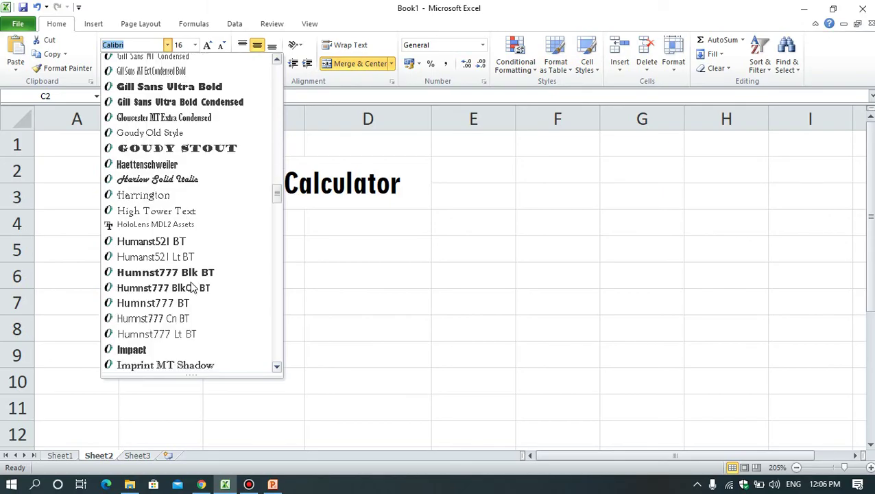
pyautogui.scroll(-10, 192, 288)
pyautogui.scroll(-7, 193, 288)
pyautogui.scroll(-7, 193, 289)
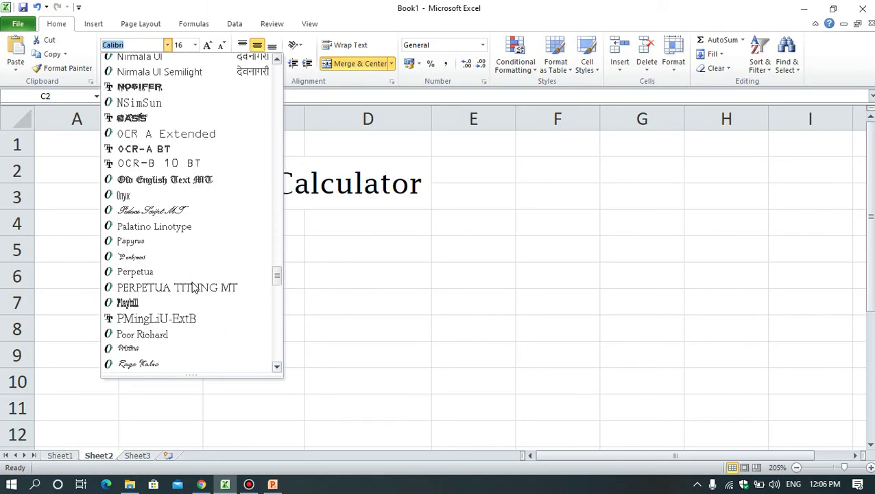
pyautogui.scroll(-5, 193, 288)
pyautogui.scroll(2, 193, 288)
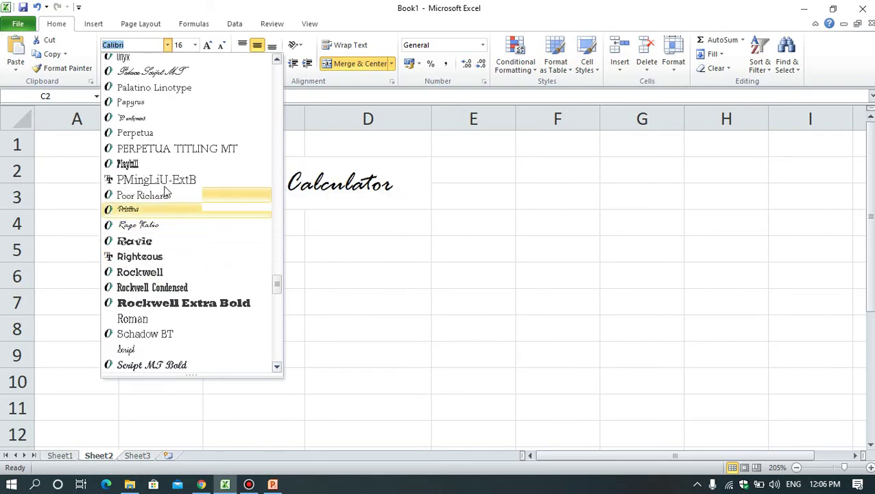
pyautogui.scroll(-1, 192, 219)
pyautogui.scroll(-1, 180, 225)
pyautogui.scroll(-2, 185, 226)
pyautogui.scroll(-2, 192, 230)
pyautogui.scroll(-1, 193, 231)
pyautogui.scroll(-3, 192, 230)
pyautogui.scroll(-3, 192, 231)
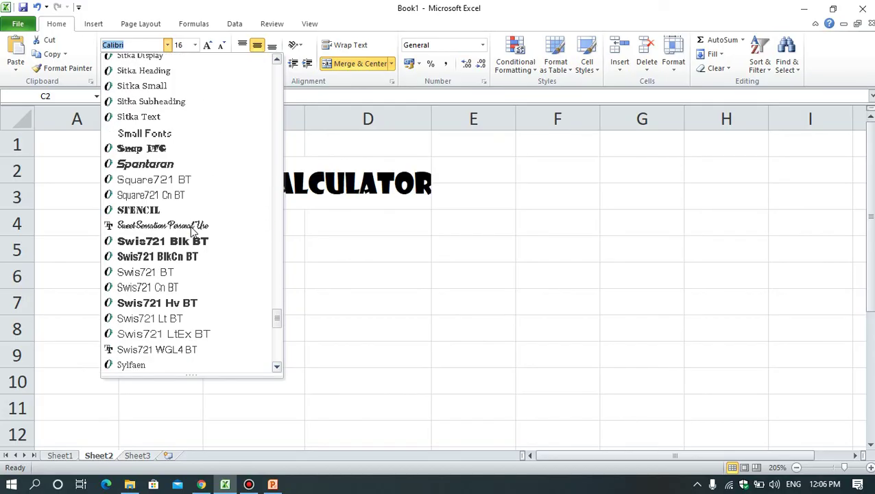
pyautogui.scroll(-1, 191, 231)
pyautogui.scroll(-4, 192, 215)
pyautogui.scroll(-2, 191, 214)
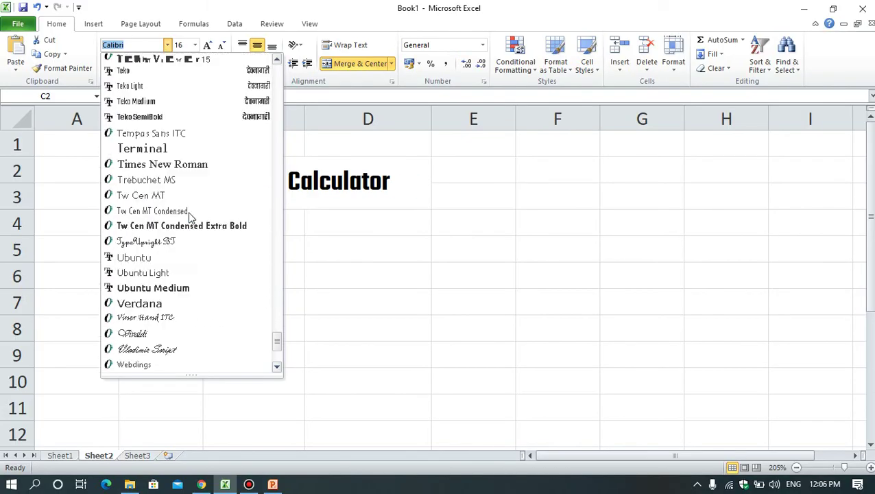
pyautogui.scroll(-3, 190, 218)
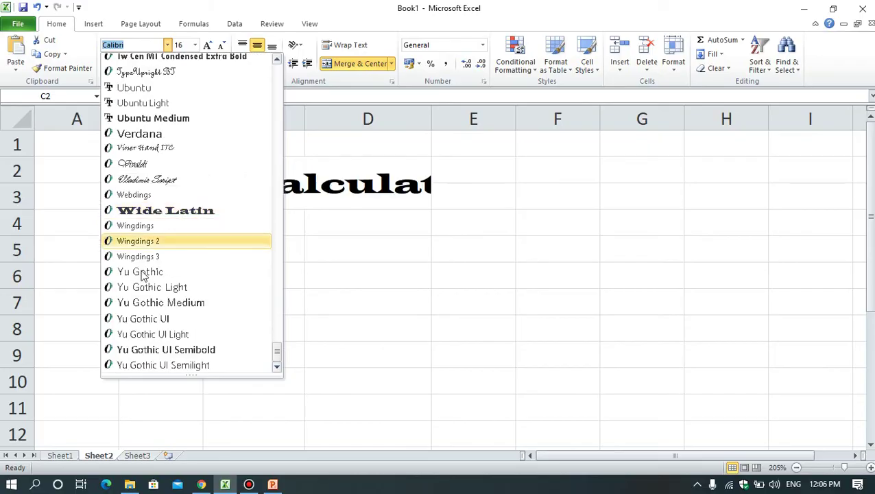
pyautogui.scroll(4, 165, 285)
pyautogui.scroll(4, 170, 255)
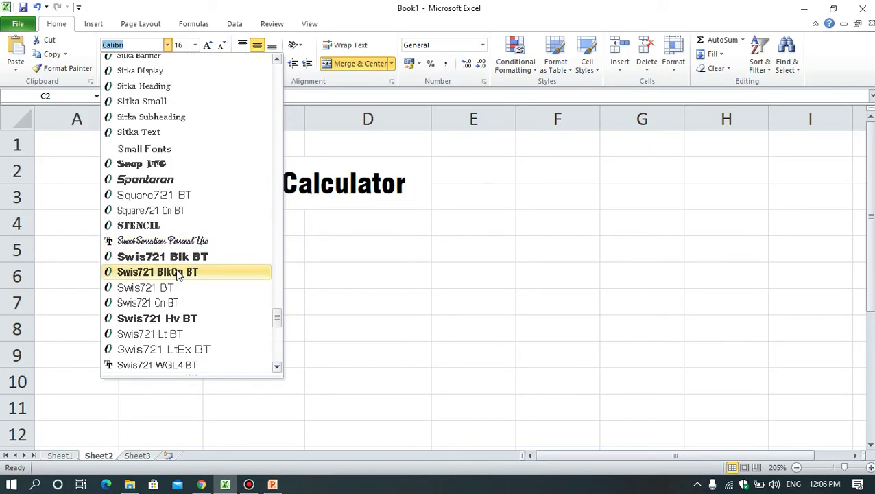
pyautogui.click(170, 180)
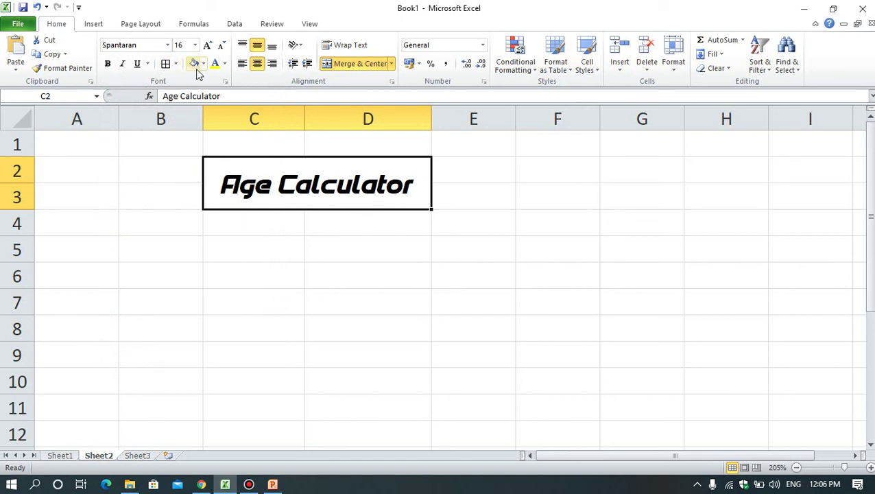
# Make the Age Calculator title lettering light aqua.
pyautogui.click(224, 64)
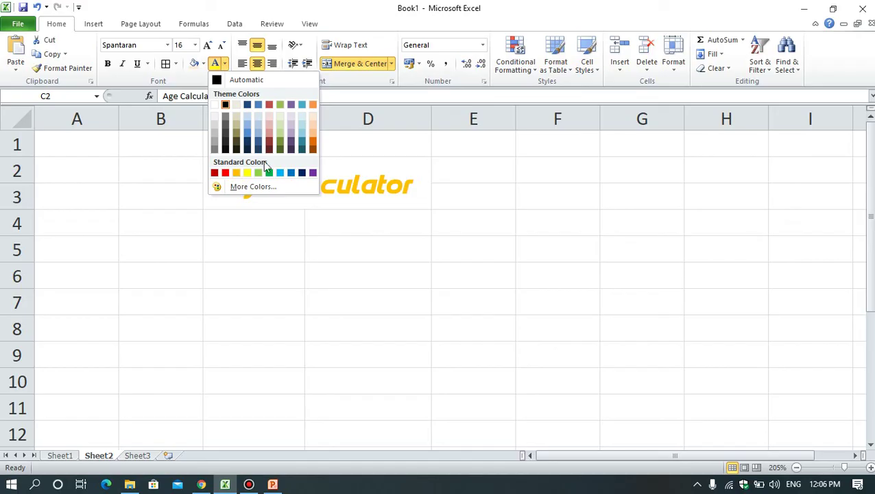
pyautogui.click(298, 130)
pyautogui.click(335, 249)
pyautogui.click(305, 204)
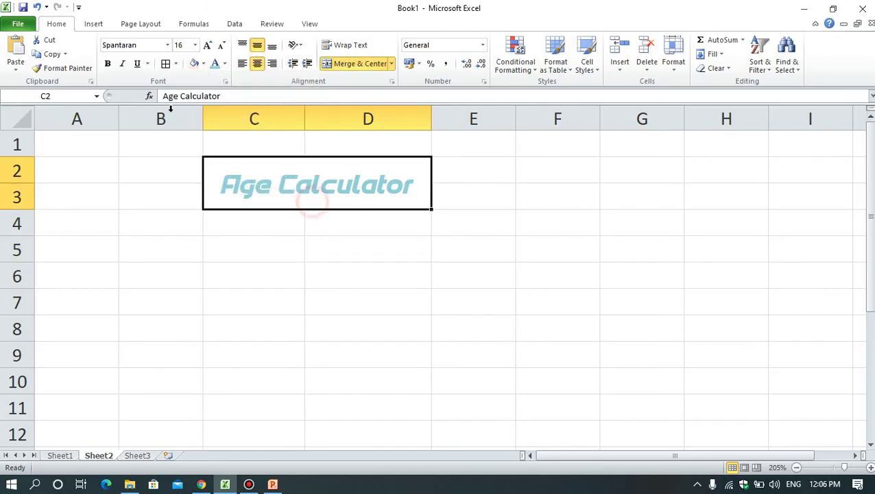
# Fill the merged title cell with black.
pyautogui.click(203, 64)
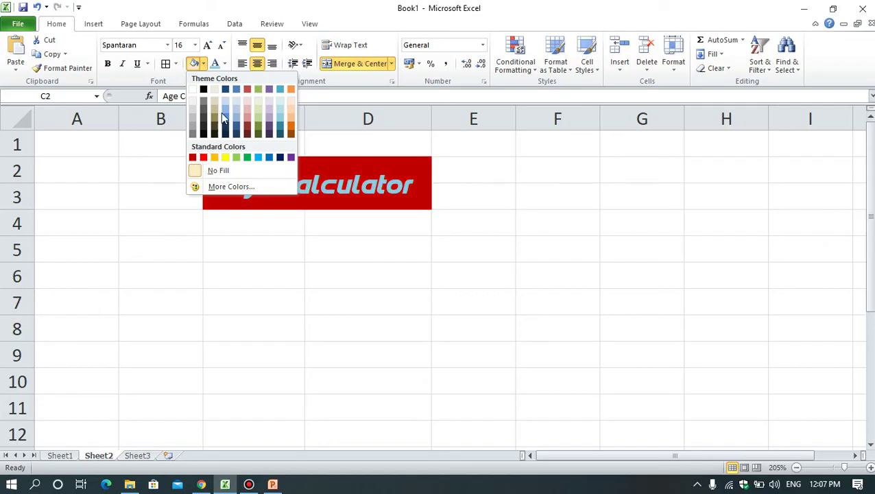
pyautogui.click(204, 90)
pyautogui.click(394, 285)
pyautogui.click(629, 252)
pyautogui.click(253, 227)
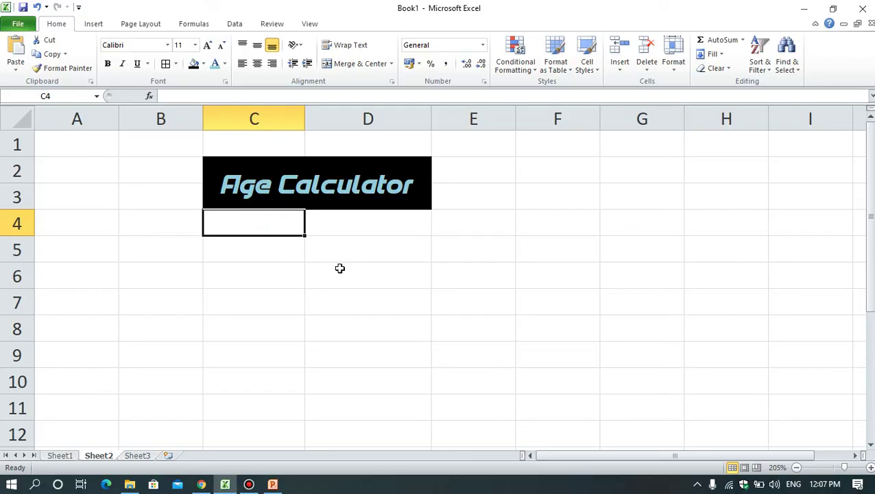
# Enter 'Current Date' in C4 and 'Enter D.O.B' in C5, widening column C to fit them.
pyautogui.write('Current Date')
pyautogui.press('Return')
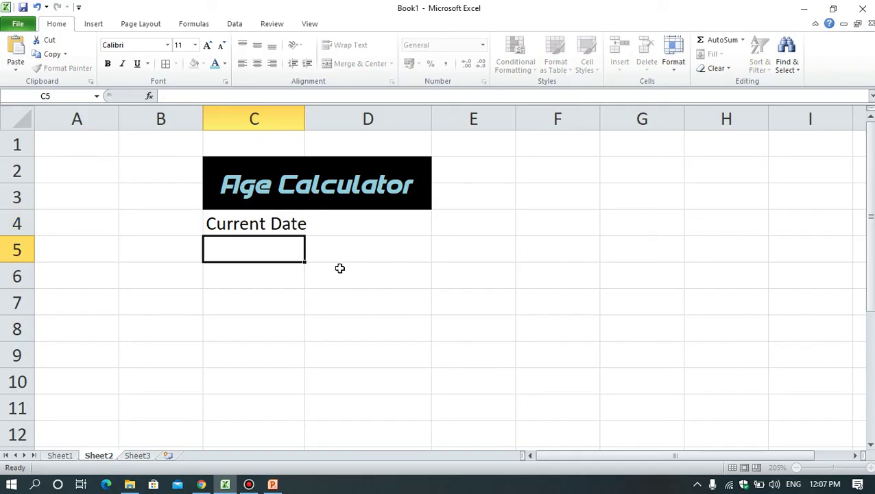
pyautogui.write('E')
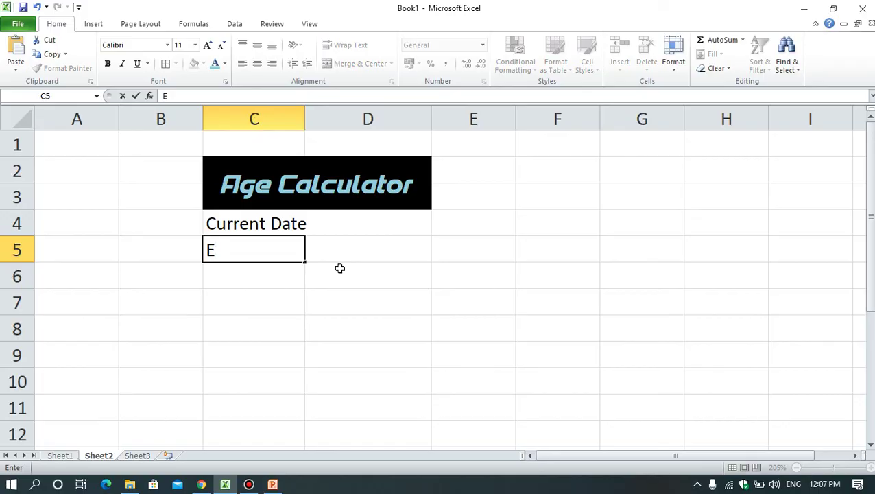
pyautogui.write('nter ')
pyautogui.write('D.')
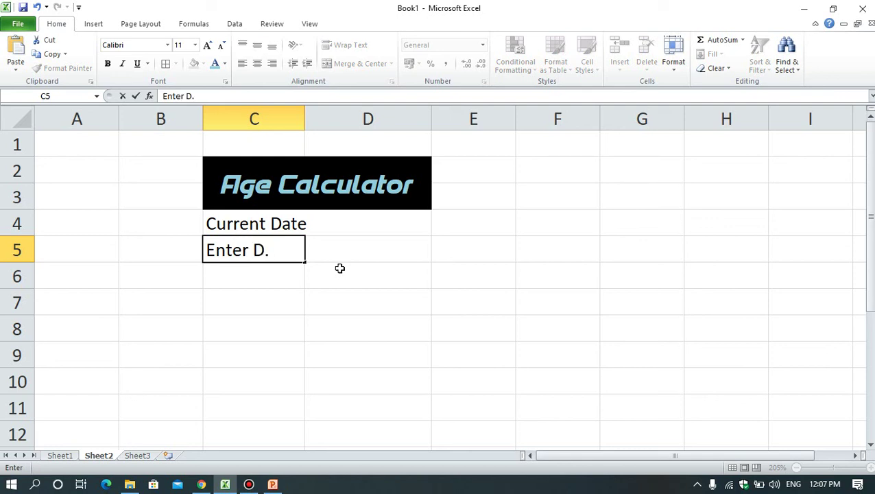
pyautogui.write('O.')
pyautogui.write('B')
pyautogui.click(371, 277)
pyautogui.moveTo(305, 114); pyautogui.dragTo(317, 112)
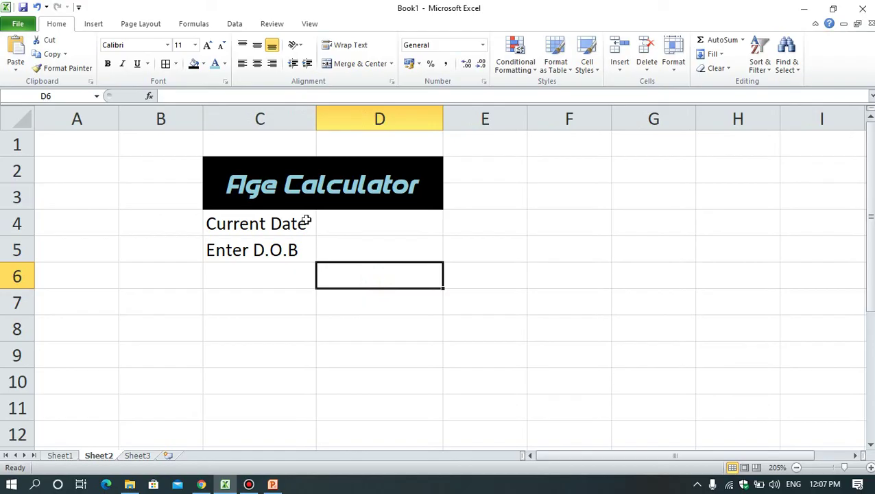
pyautogui.click(276, 311)
pyautogui.click(382, 222)
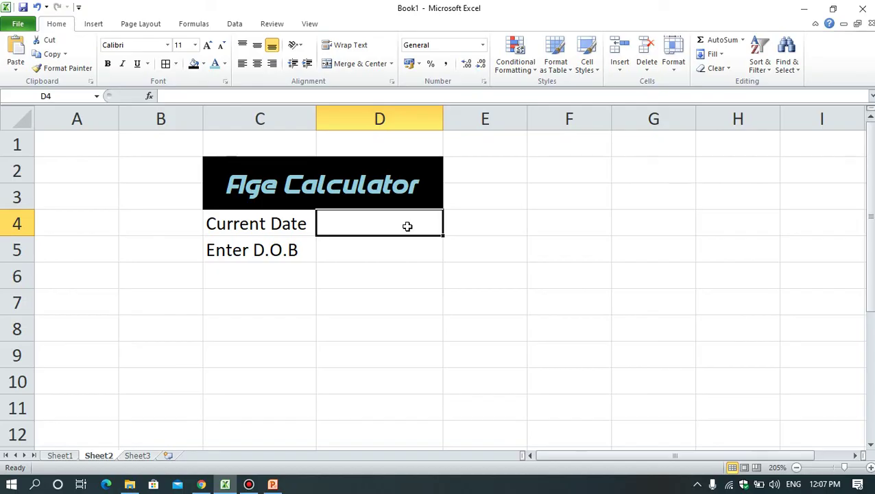
# Put =TODAY() in D4, showing 26-06-2020, and centre it in the cell.
pyautogui.write('=t')
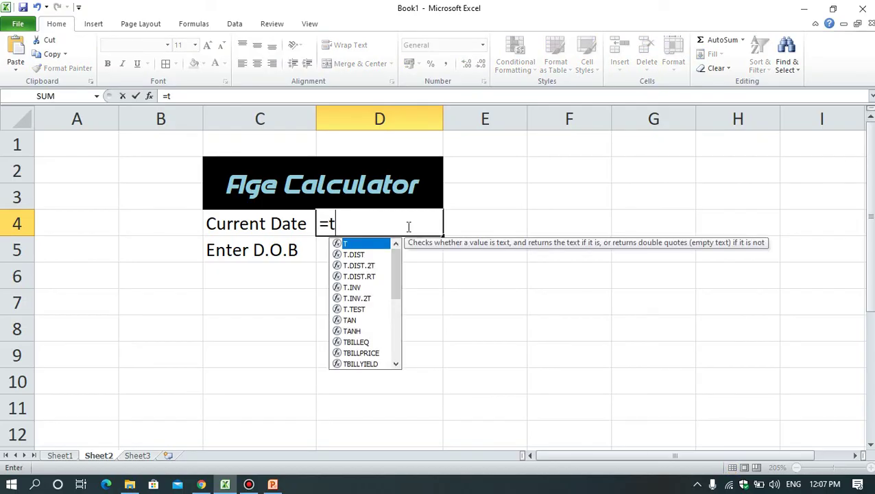
pyautogui.write('oda')
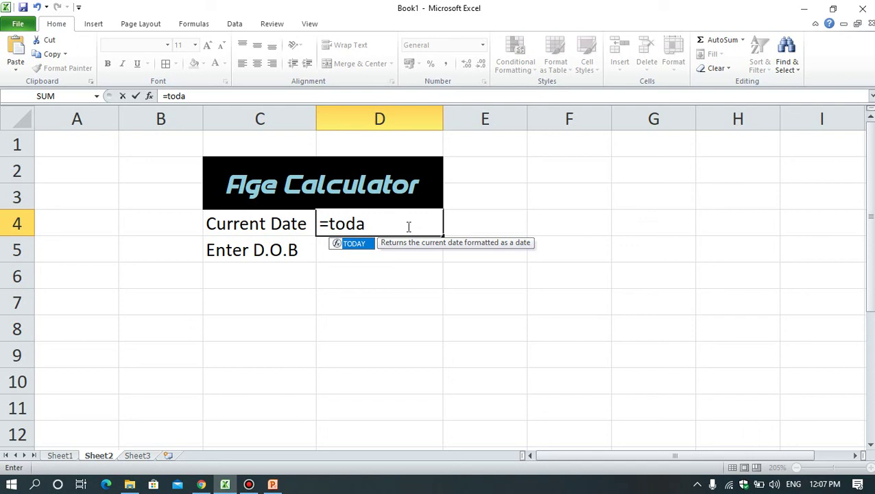
pyautogui.write(')')
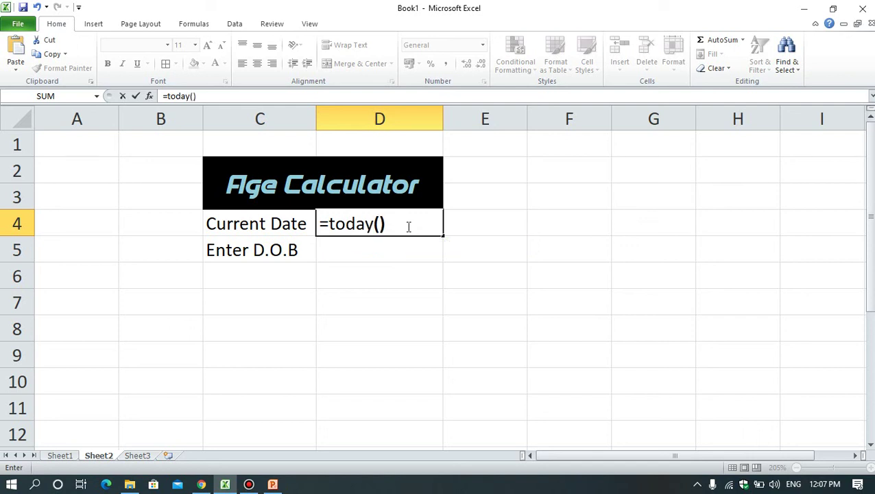
pyautogui.press('Return')
pyautogui.click(431, 224)
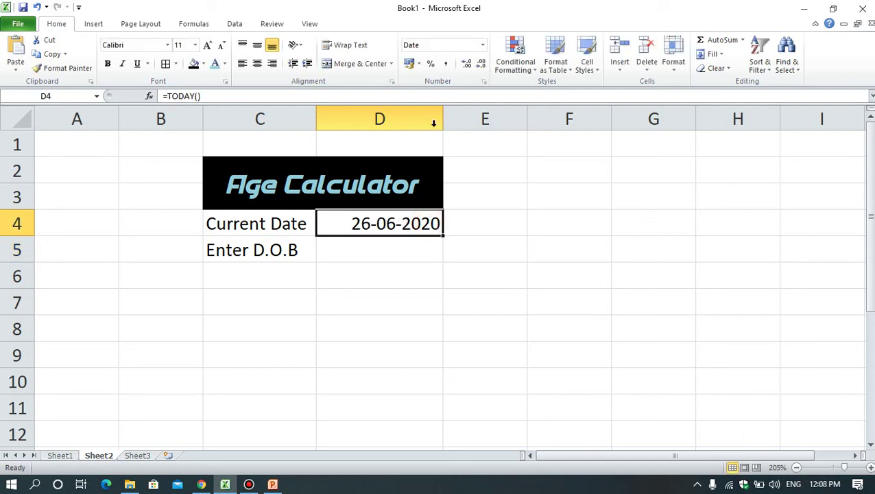
pyautogui.click(257, 63)
pyautogui.click(561, 251)
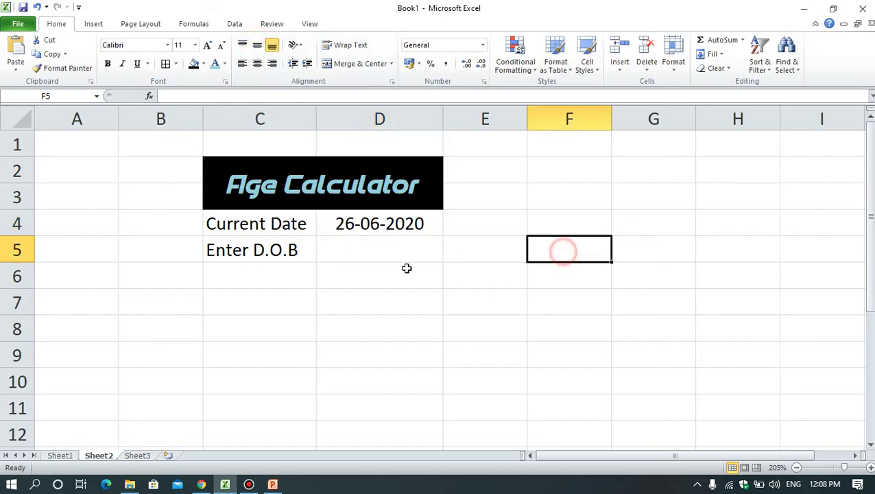
# Type the labels Day, Month and Year into C6:C8.
pyautogui.click(409, 259)
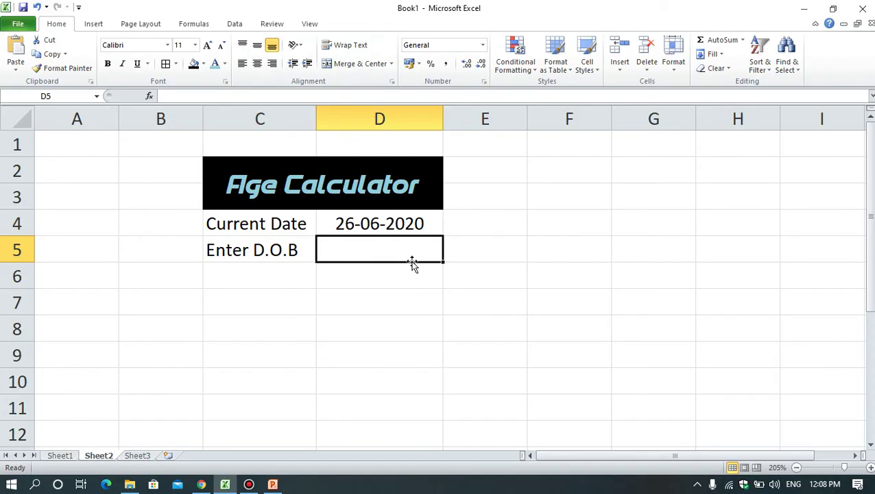
pyautogui.click(281, 277)
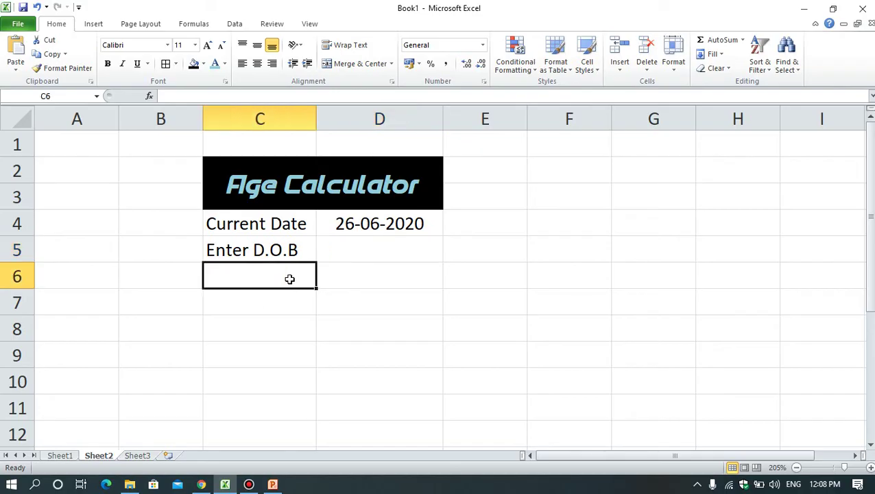
pyautogui.write('Day')
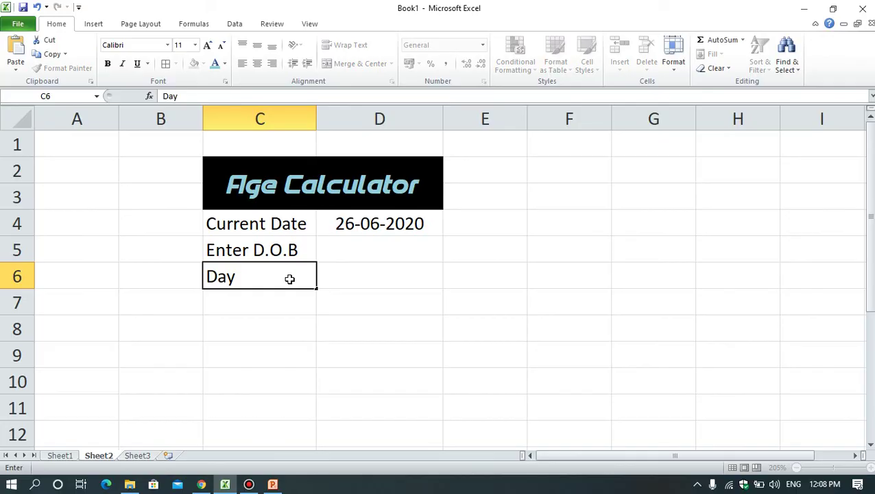
pyautogui.press('Return')
pyautogui.write('Month')
pyautogui.press('Return')
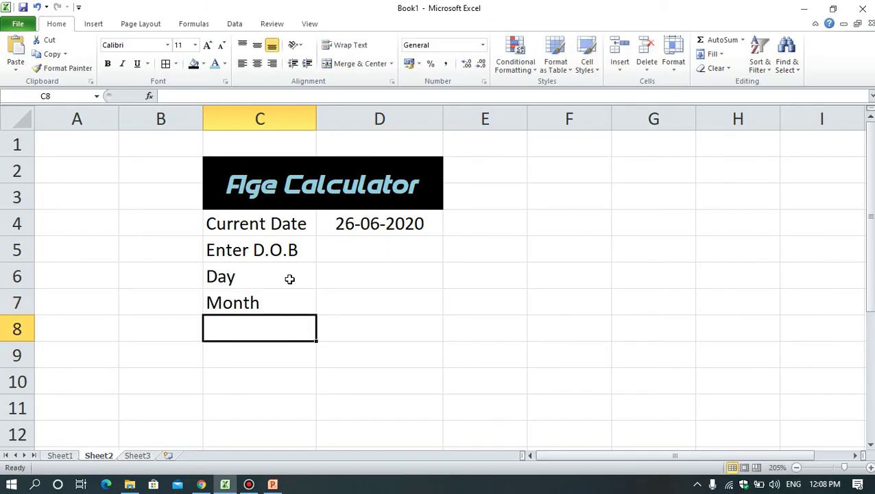
pyautogui.write('Year')
pyautogui.press('Return')
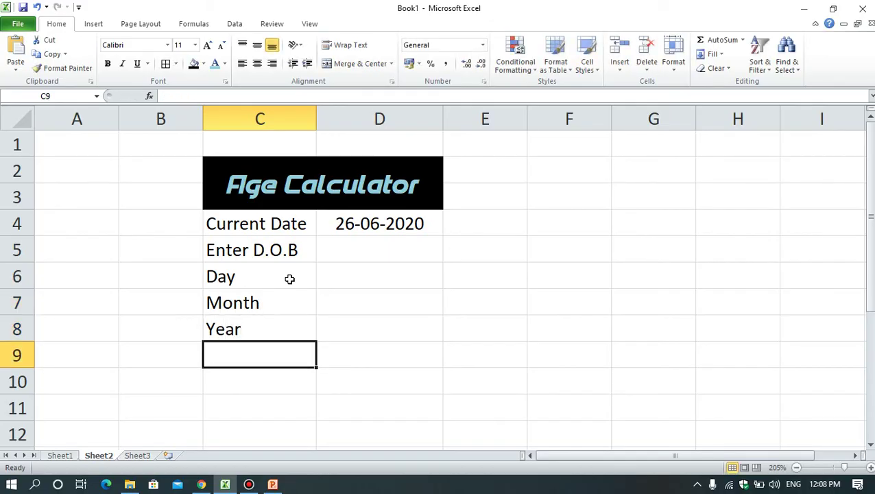
# Apply All Borders to the table C4:D8.
pyautogui.click(480, 365)
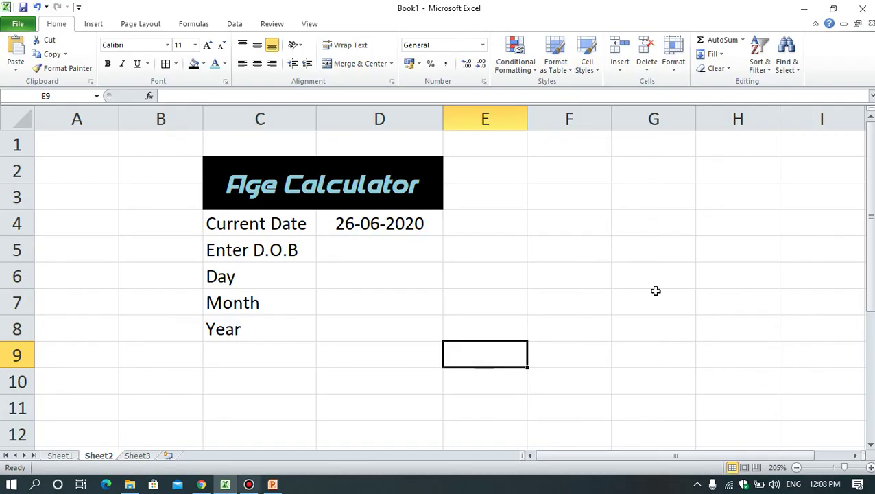
pyautogui.moveTo(249, 221); pyautogui.dragTo(385, 335)
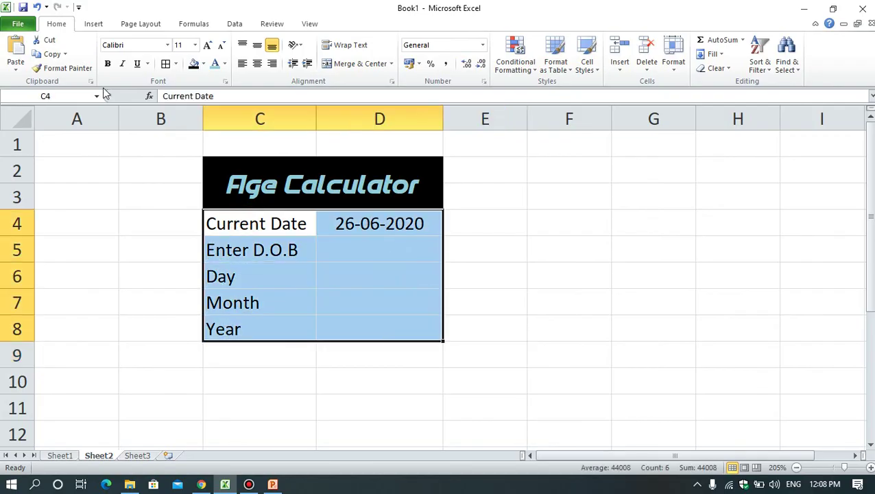
pyautogui.click(165, 63)
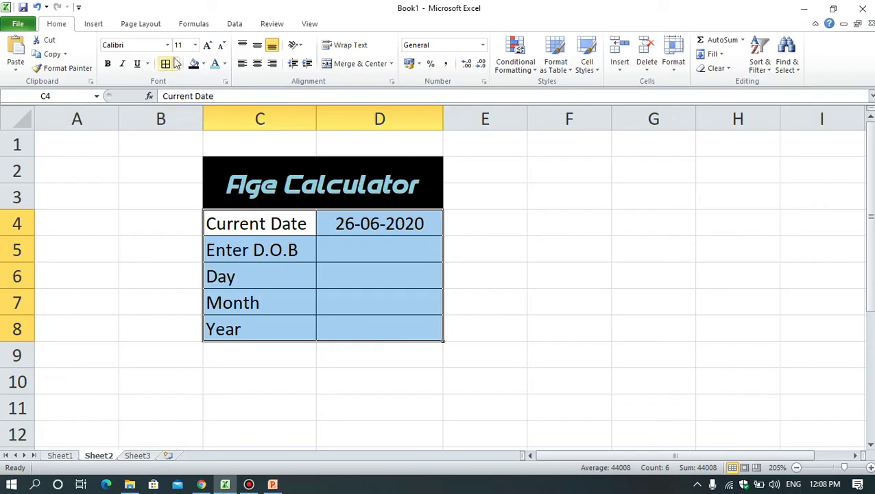
pyautogui.click(176, 63)
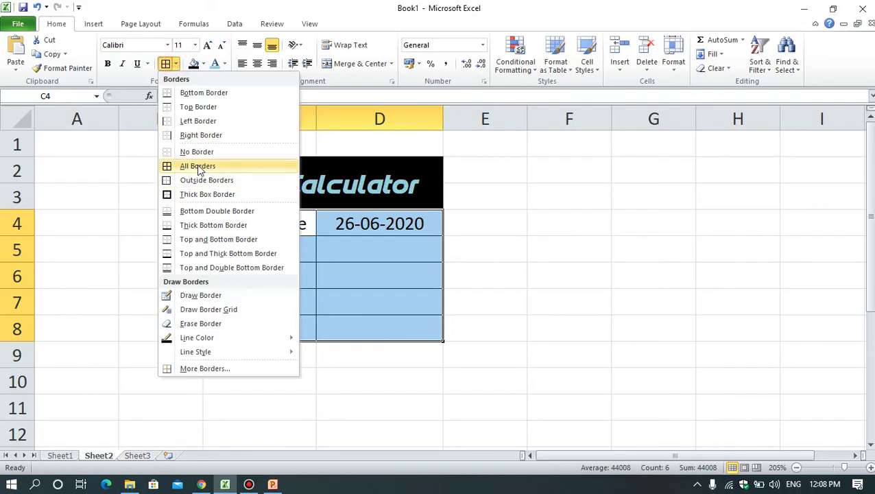
pyautogui.click(197, 166)
pyautogui.click(537, 266)
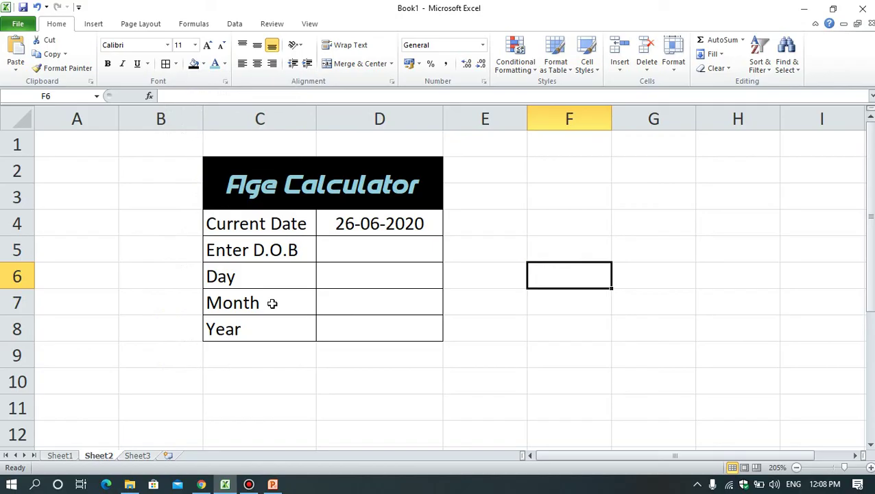
# Make the labels in C4:C8 bold with a light red fill.
pyautogui.moveTo(268, 227); pyautogui.dragTo(277, 326)
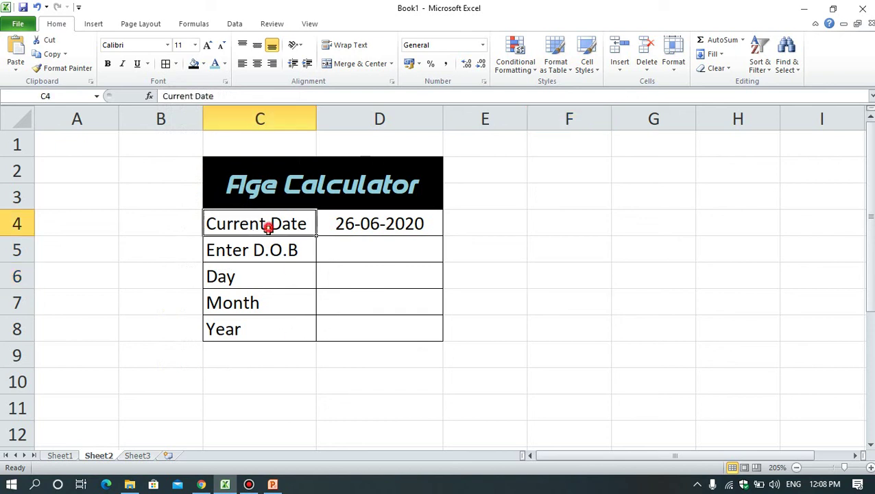
pyautogui.click(108, 68)
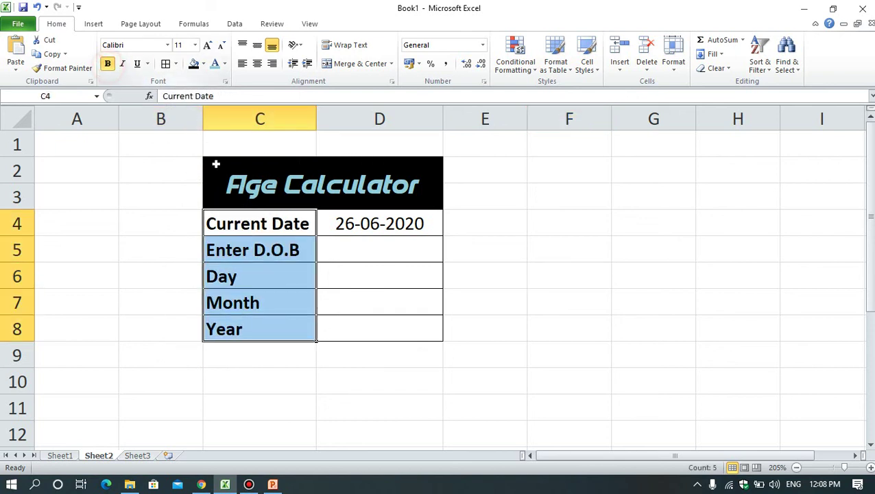
pyautogui.click(204, 65)
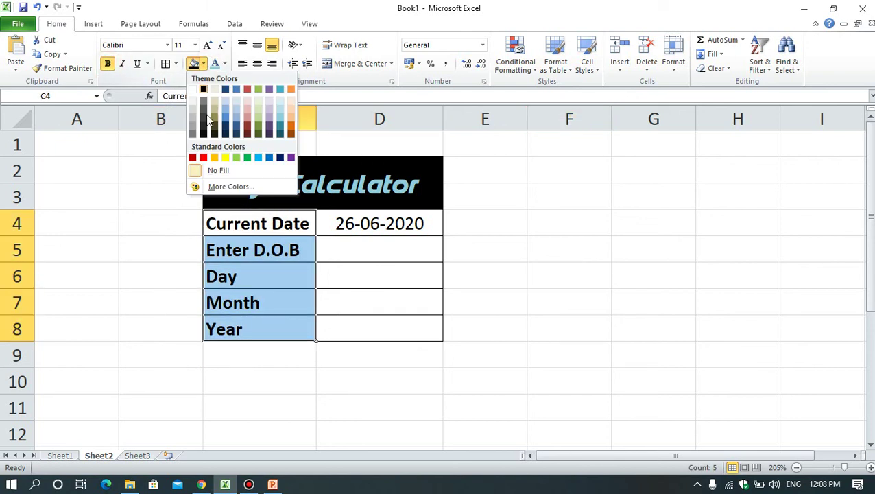
pyautogui.click(247, 100)
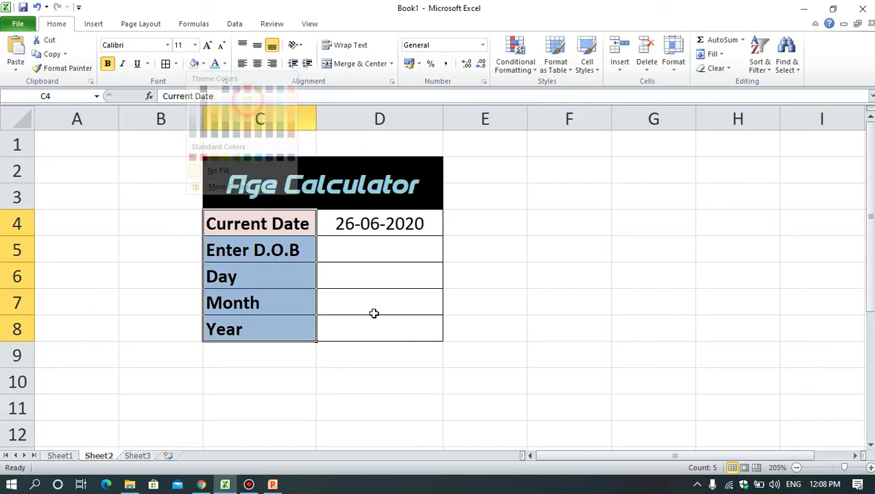
pyautogui.click(474, 294)
# Give the value cells D4:D8 a light blue fill.
pyautogui.moveTo(381, 227); pyautogui.dragTo(384, 327)
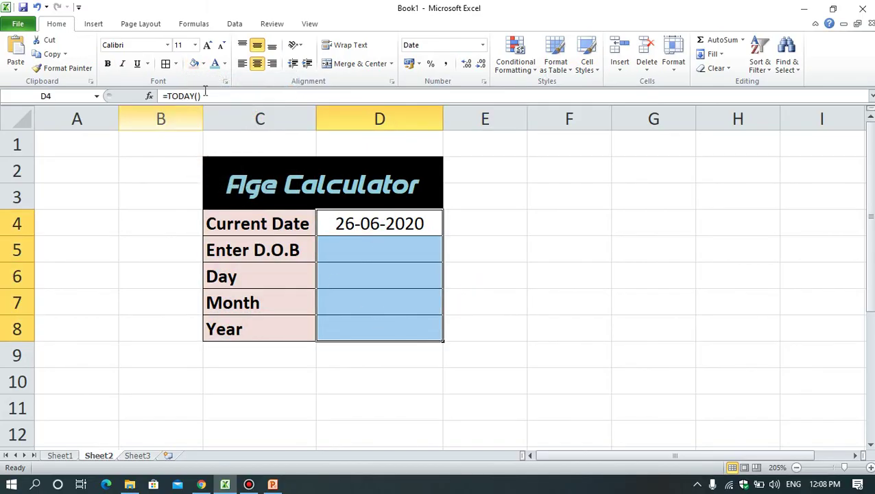
pyautogui.click(204, 64)
pyautogui.click(280, 103)
pyautogui.click(546, 274)
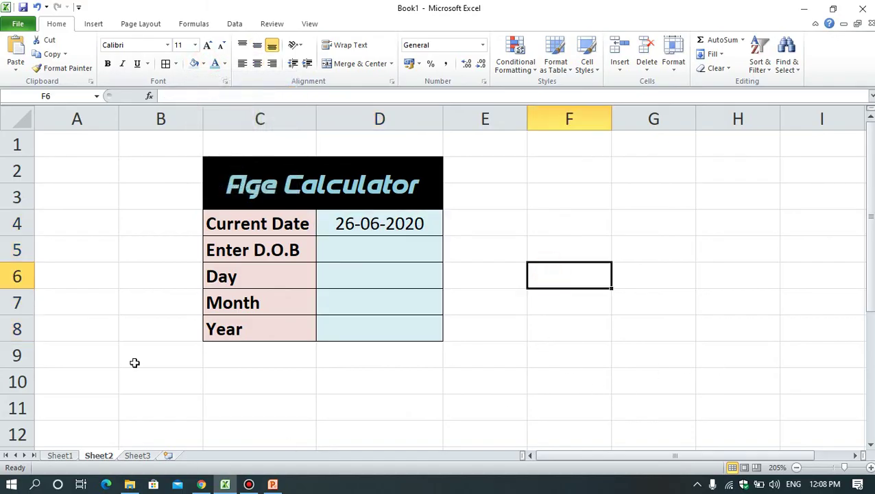
pyautogui.click(370, 278)
pyautogui.click(389, 247)
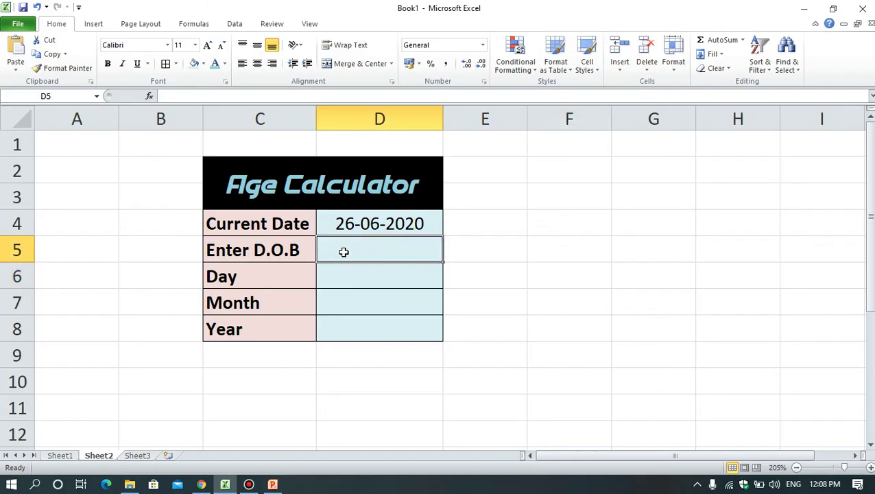
# Enter the date of birth 7-08-1999 in D5 beside the Enter D.O.B label.
pyautogui.write('7-08-')
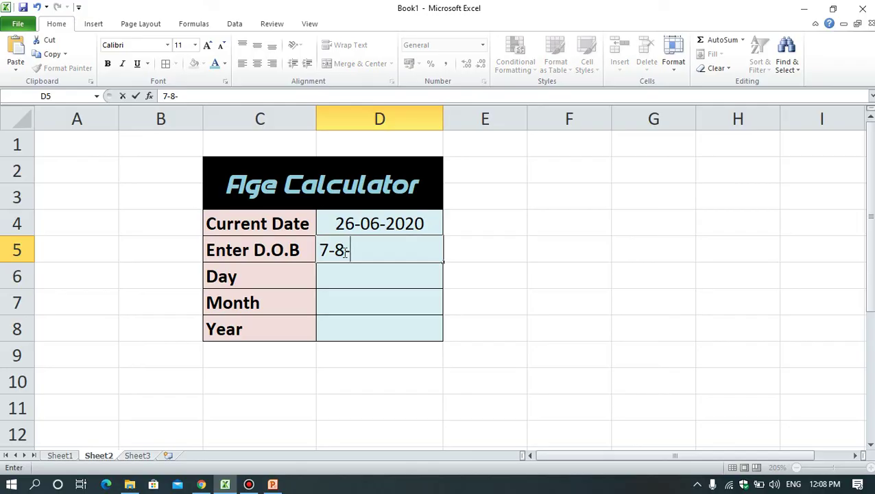
pyautogui.write('1999')
pyautogui.press('Return')
pyautogui.click(560, 292)
pyautogui.click(382, 283)
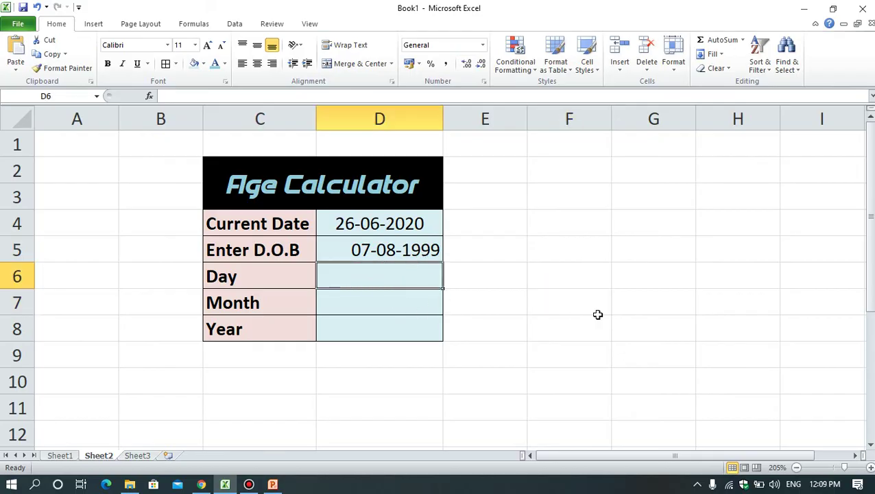
# Enter =DATEDIF(D5,D4,"d") in D6 to show the age as 7629 days.
pyautogui.write('=')
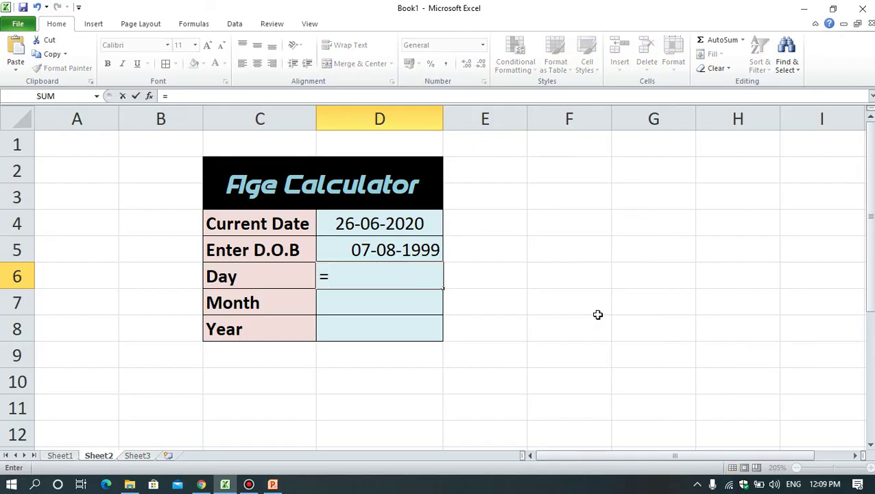
pyautogui.write('date')
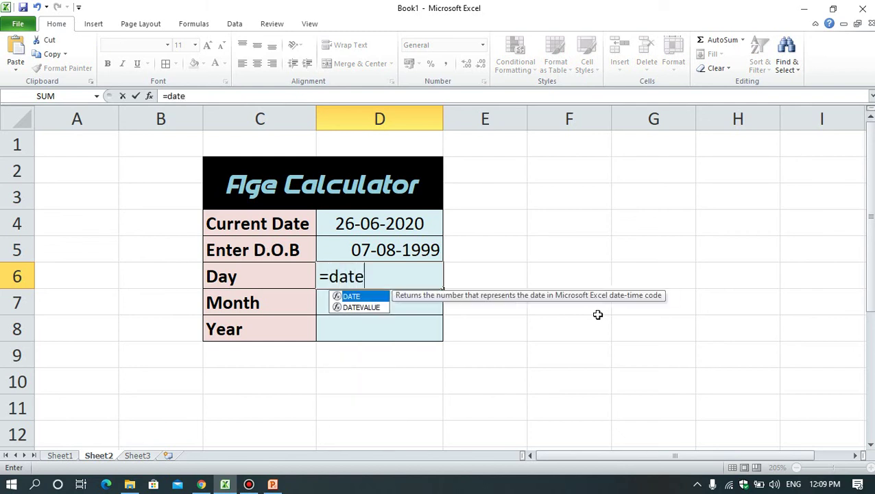
pyautogui.write('di')
pyautogui.write('f')
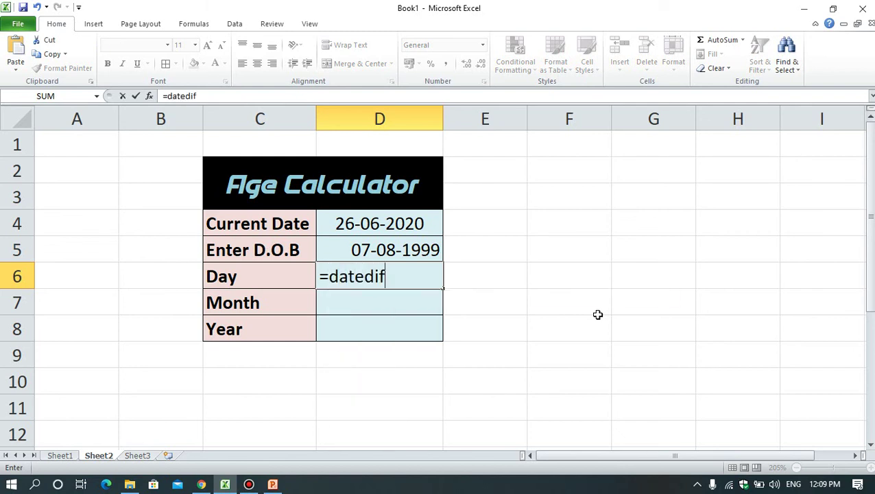
pyautogui.write('(')
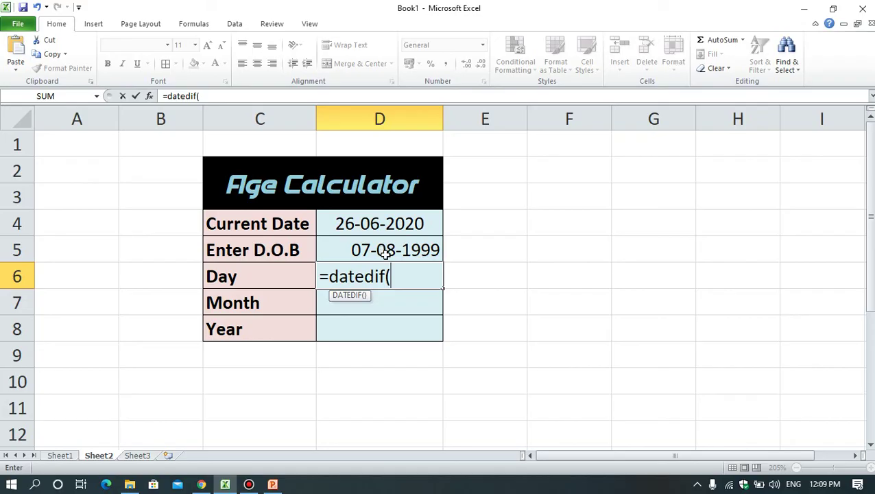
pyautogui.click(389, 251)
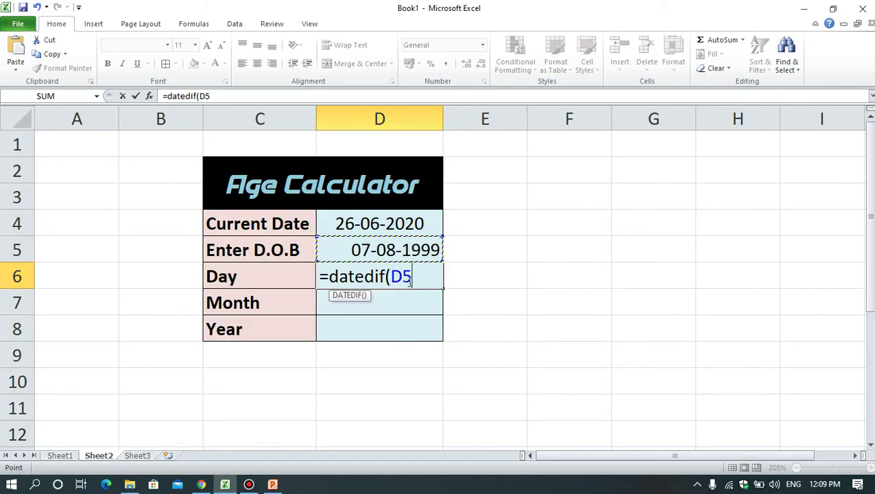
pyautogui.write(',')
pyautogui.click(389, 224)
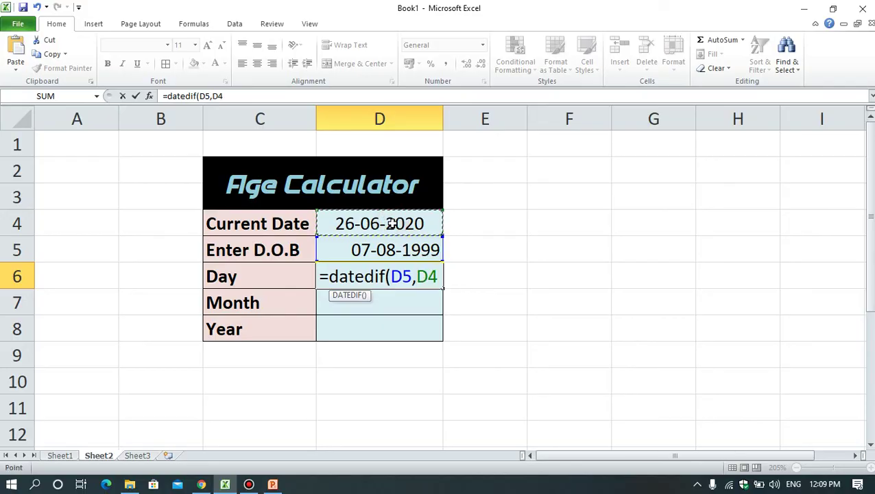
pyautogui.write(',')
pyautogui.write('"')
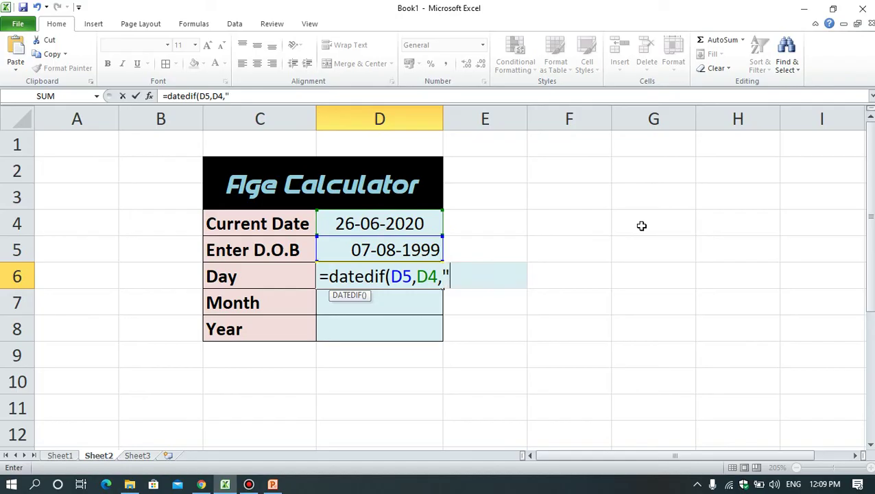
pyautogui.write('d")')
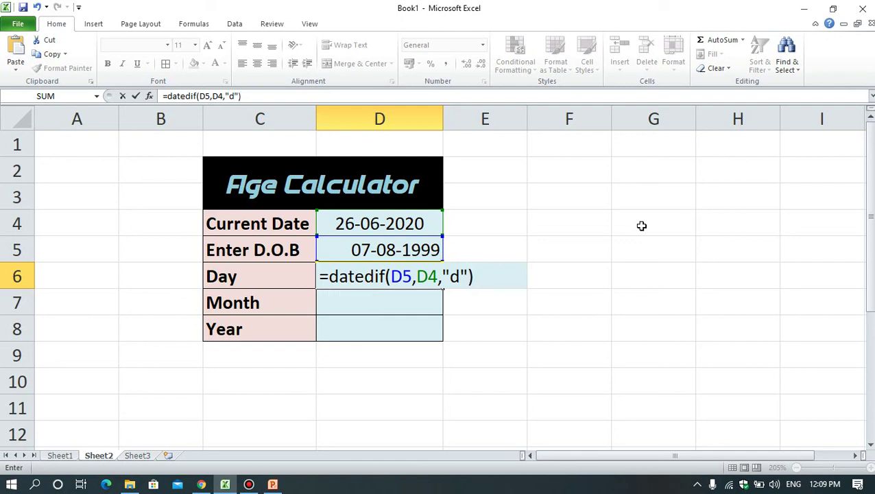
pyautogui.press('Return')
pyautogui.press('Up')
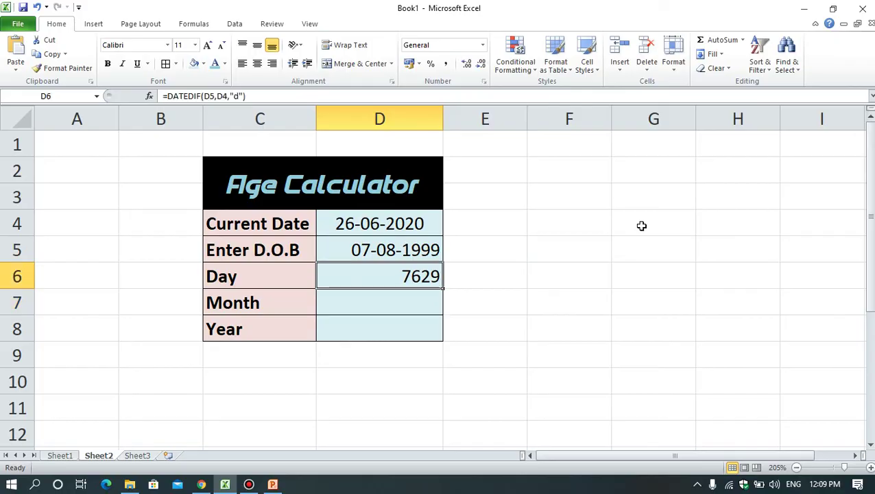
pyautogui.press('Down')
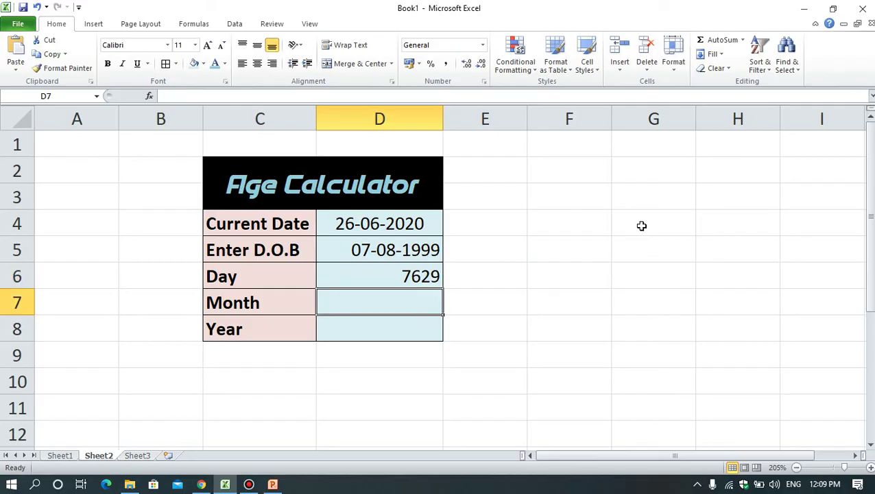
# Enter =DATEDIF(D5,D4,"m") in D7 to show the age as 250 months.
pyautogui.write('=')
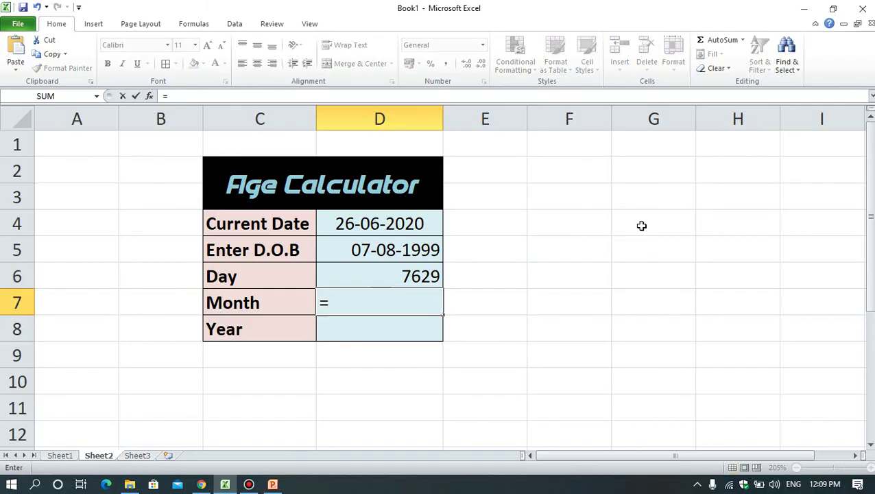
pyautogui.write('datedif(')
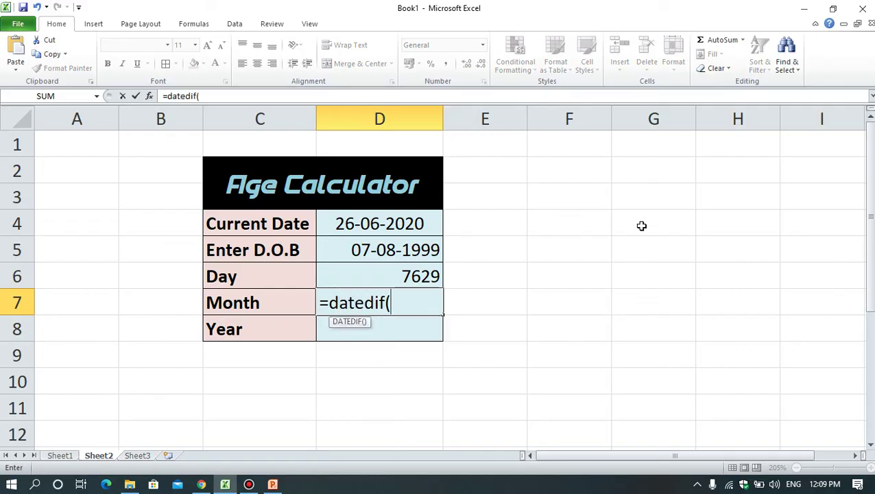
pyautogui.click(353, 248)
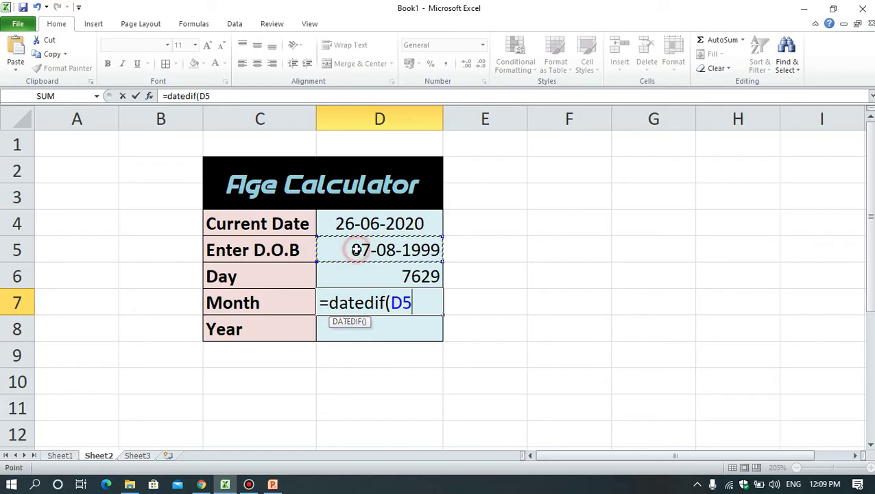
pyautogui.write(',')
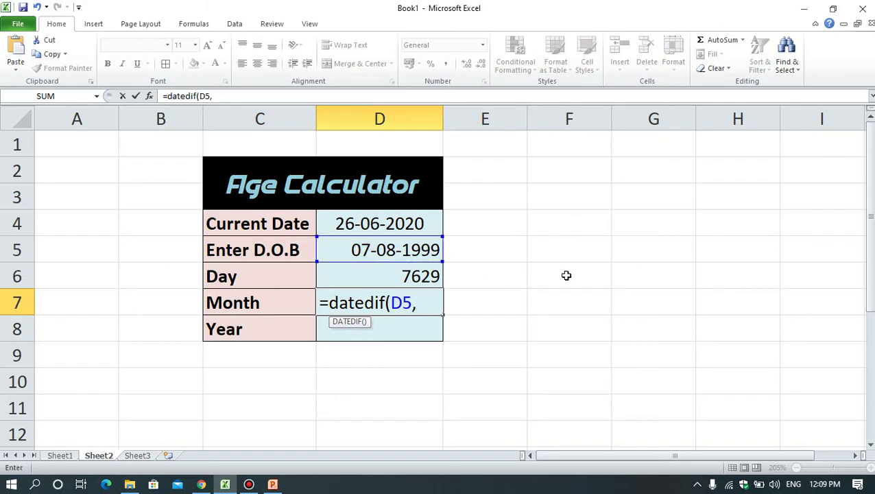
pyautogui.click(376, 224)
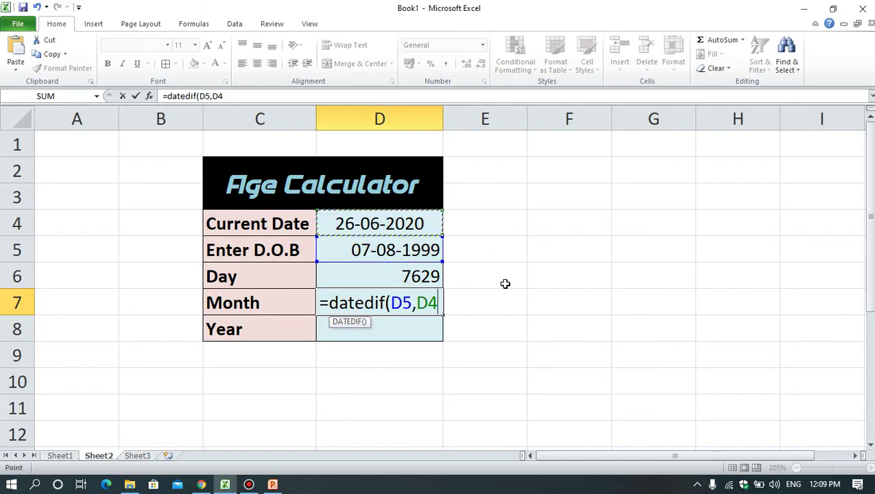
pyautogui.write(',"')
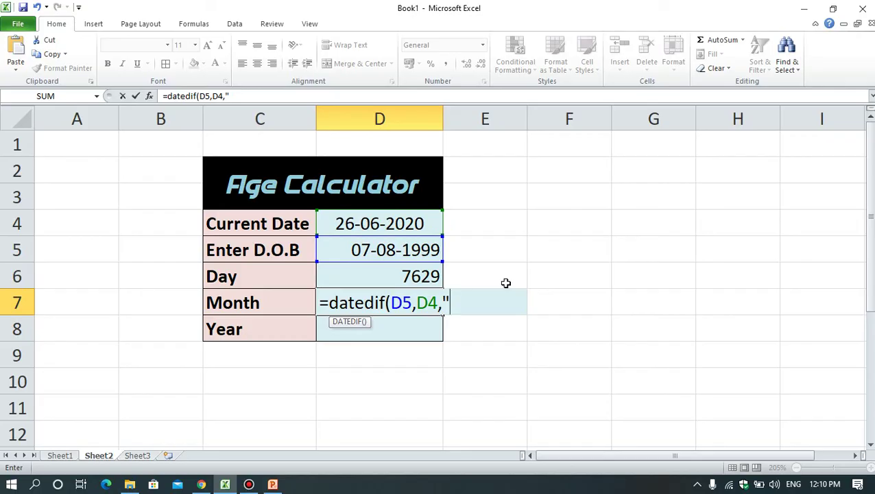
pyautogui.write('m')
pyautogui.write('")')
pyautogui.press('Return')
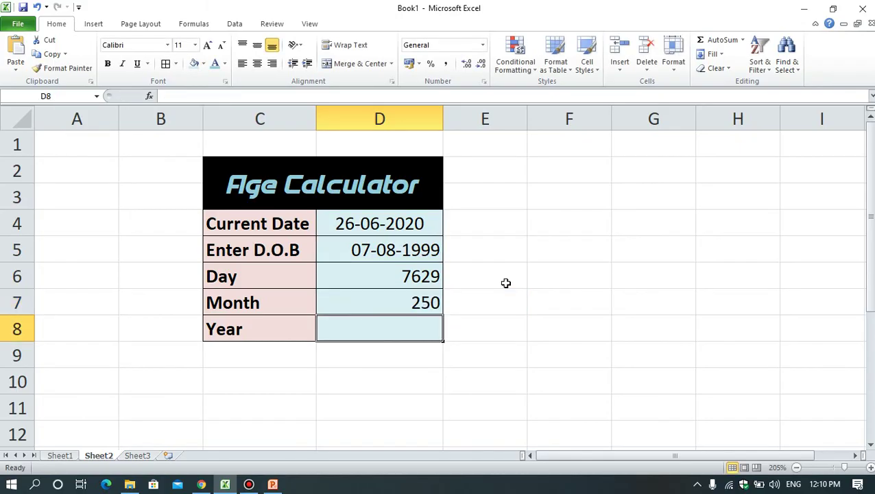
pyautogui.click(395, 328)
# Enter =DATEDIF(D5,D4,"y") in D8 to show the age as 20 years.
pyautogui.write('=datedif')
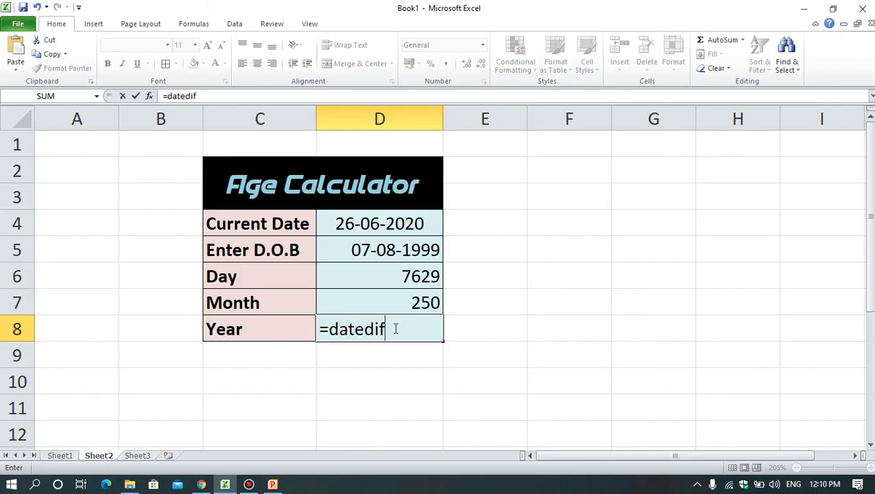
pyautogui.write('(')
pyautogui.click(384, 253)
pyautogui.write(',')
pyautogui.click(373, 229)
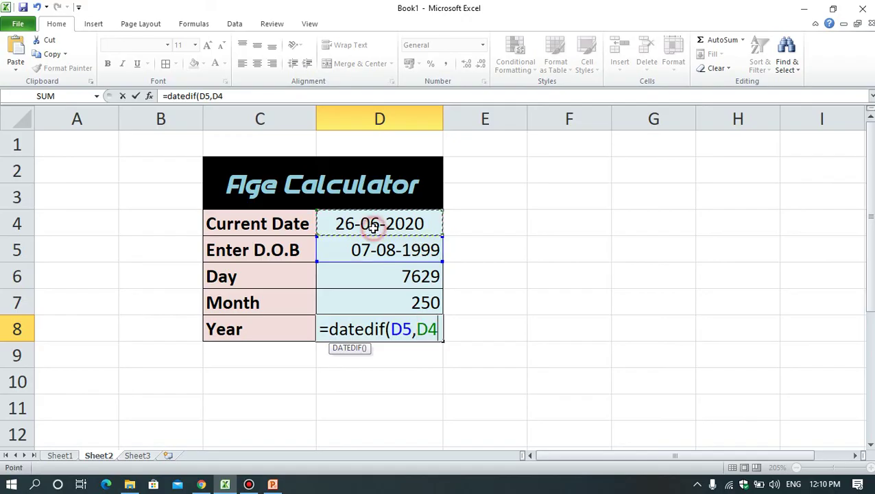
pyautogui.write(',')
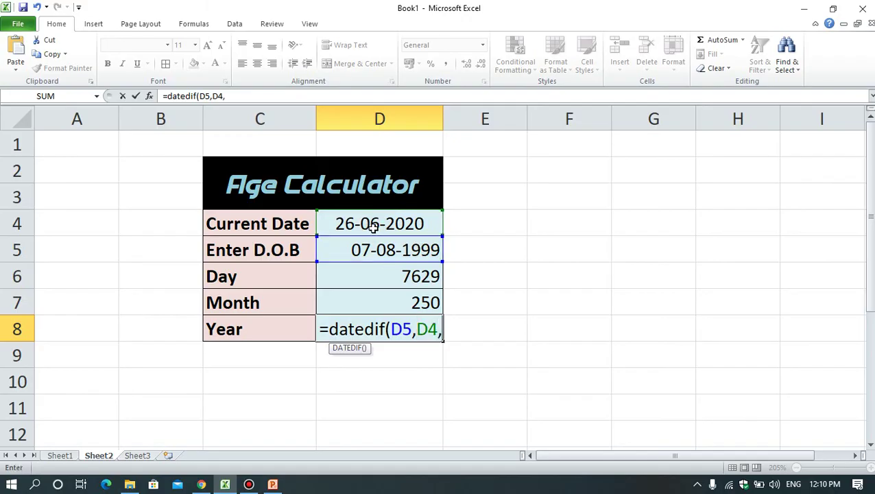
pyautogui.write('"y"')
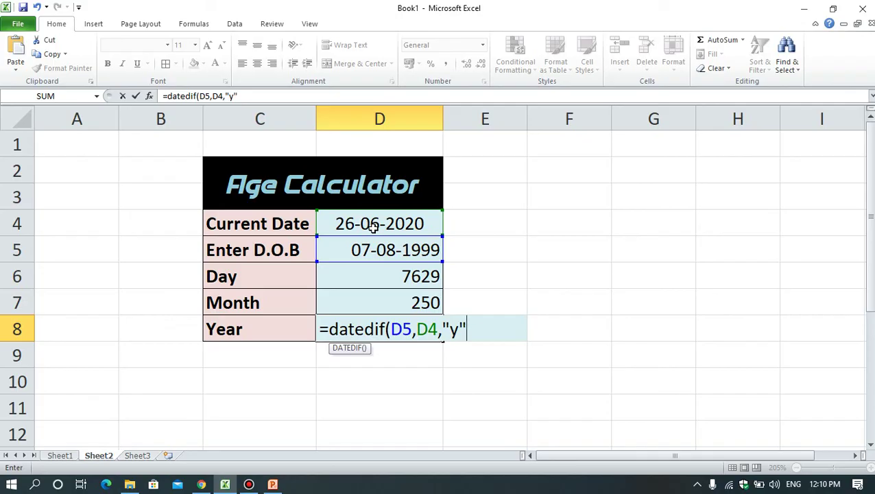
pyautogui.write(')')
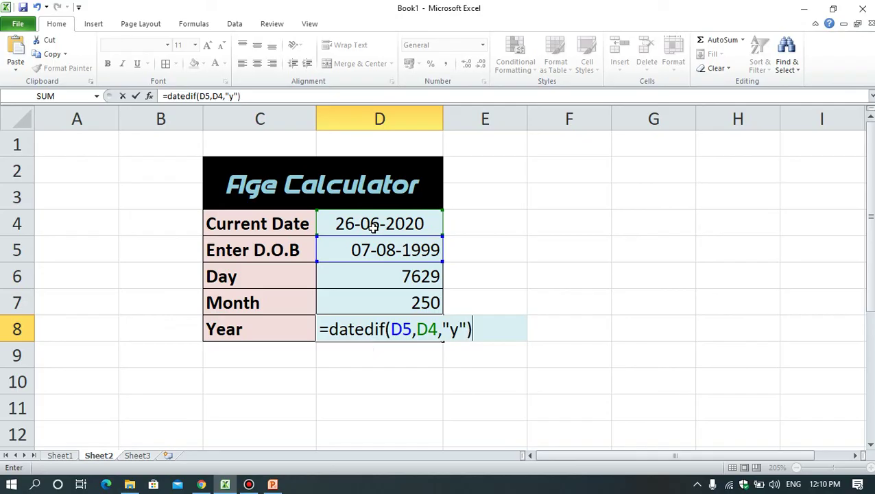
pyautogui.press('Return')
pyautogui.press('Up')
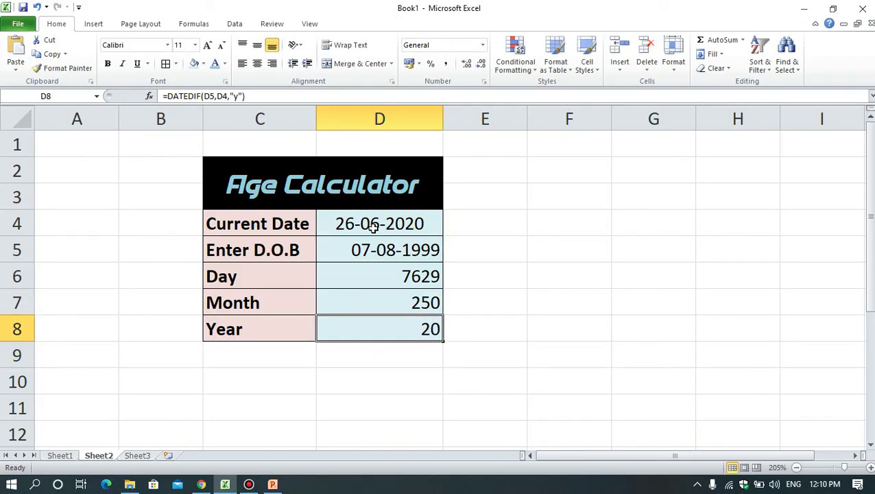
pyautogui.moveTo(374, 228); pyautogui.dragTo(375, 328)
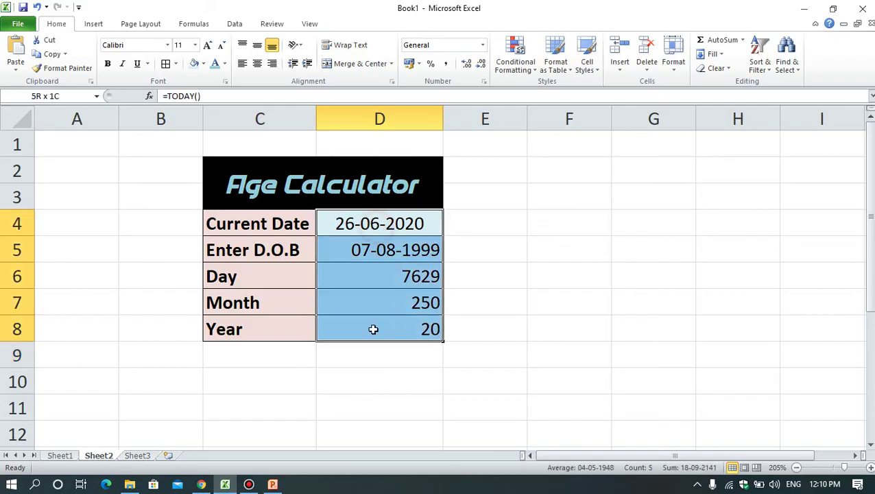
# Switch D4:D8 from centred to left-aligned with one level of indent.
pyautogui.click(257, 63)
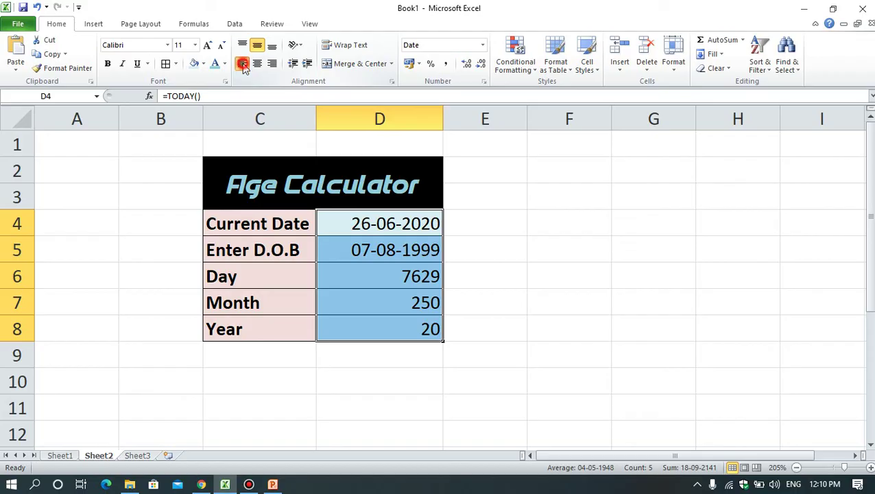
pyautogui.click(242, 63)
pyautogui.click(307, 64)
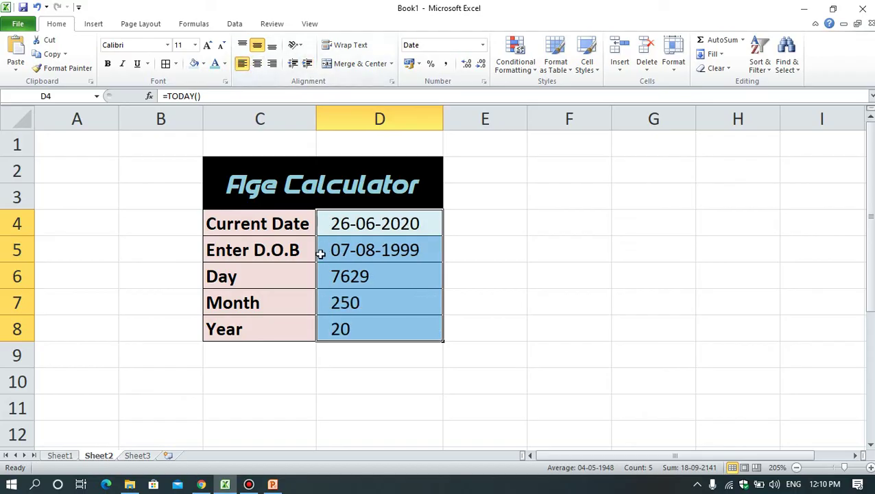
pyautogui.click(530, 325)
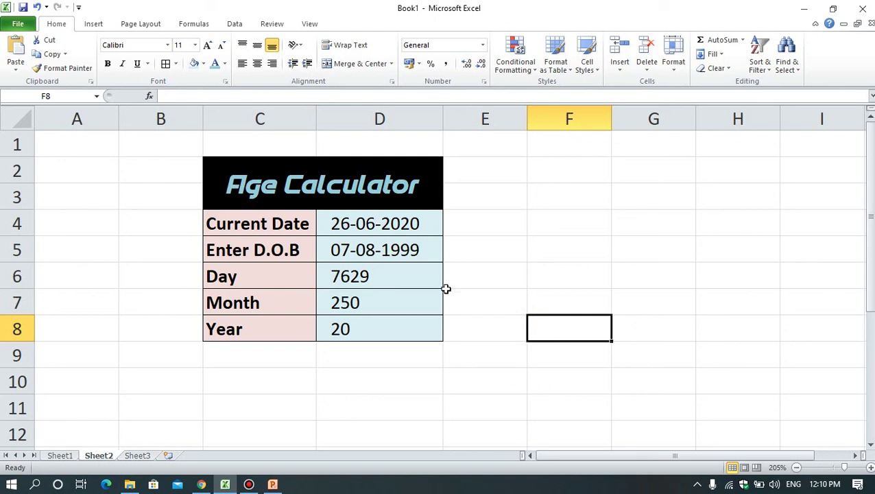
pyautogui.click(423, 252)
# Change the birth year in D5 to 1998, updating the age to 7994 days, 262 months, 21 years.
pyautogui.doubleClick(423, 252)
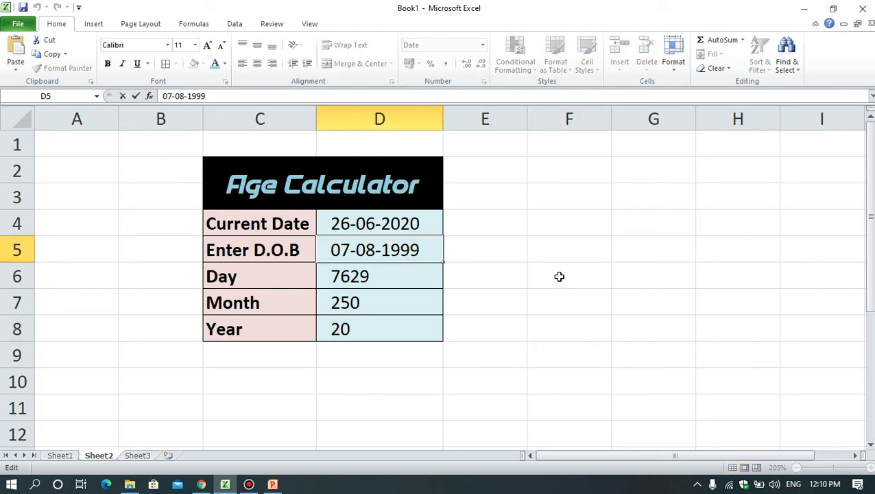
pyautogui.press('BackSpace')
pyautogui.write('8')
pyautogui.press('Return')
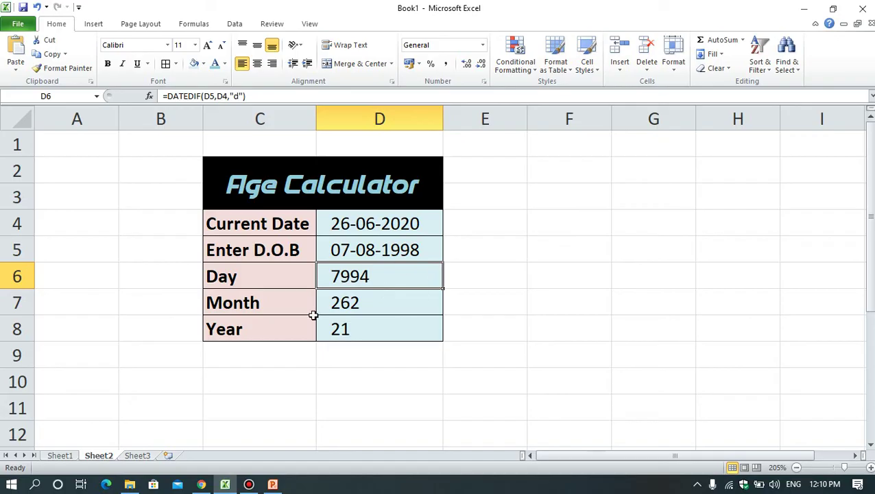
pyautogui.click(557, 313)
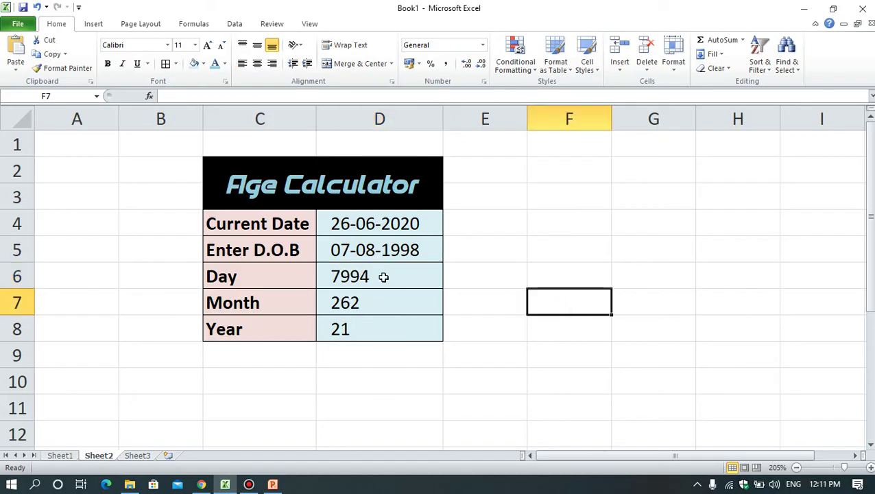